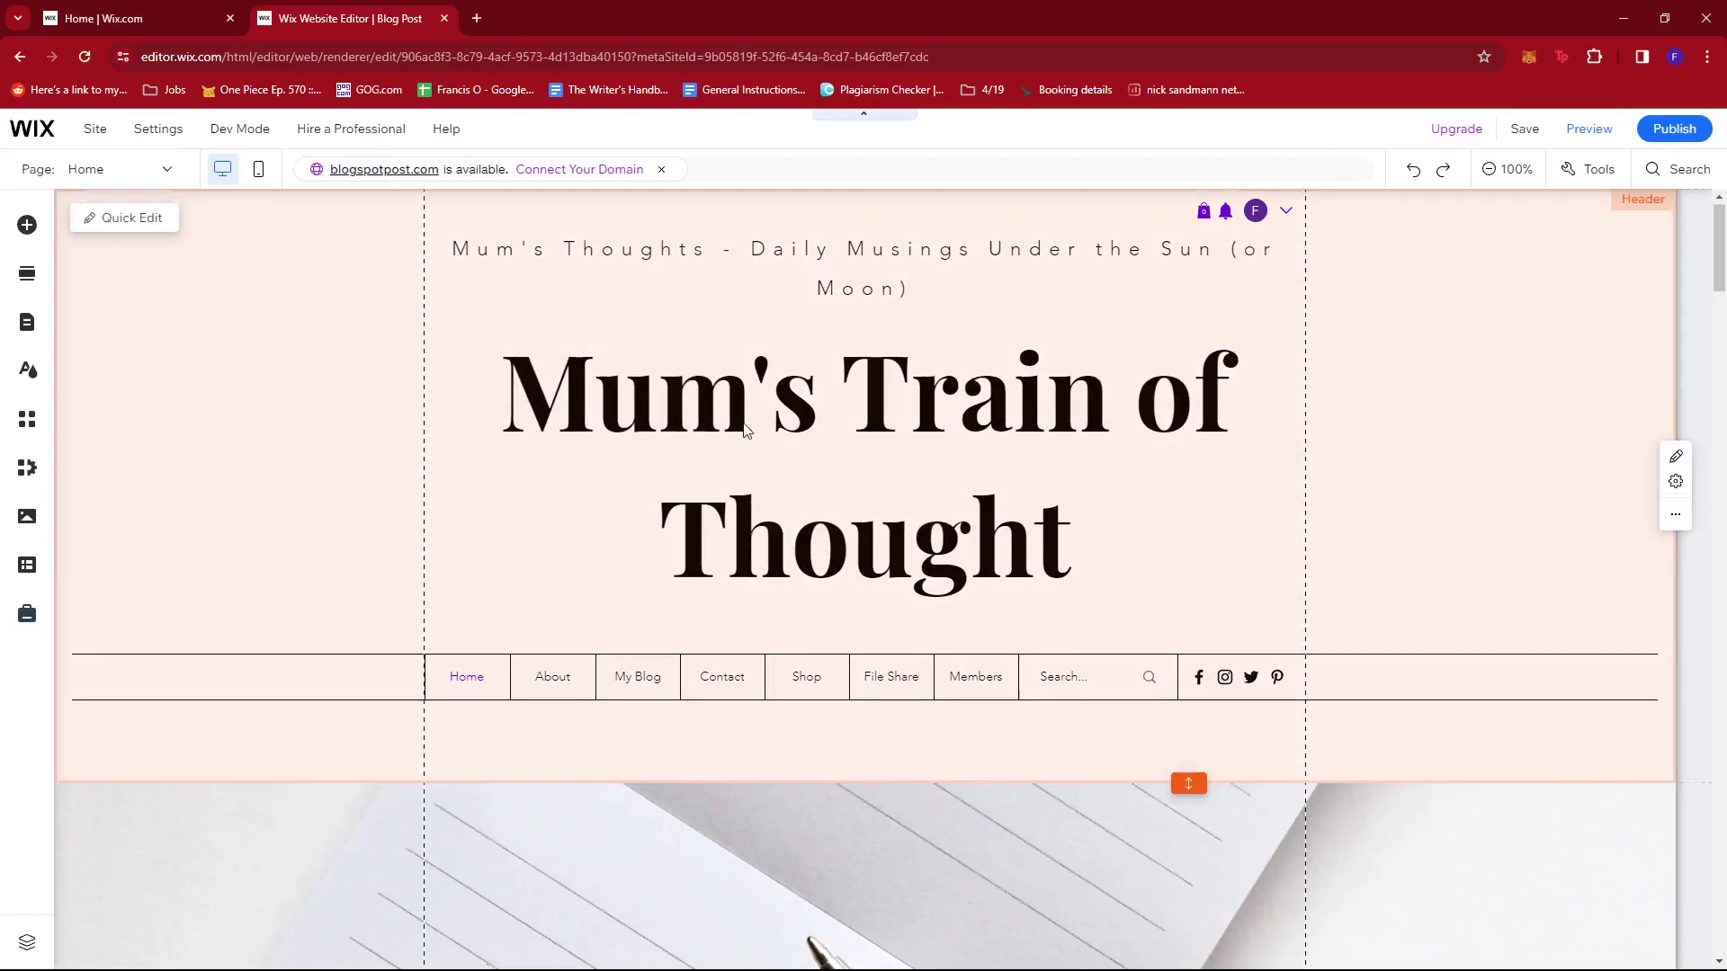
pyautogui.scroll(-2, 559, 429)
pyautogui.scroll(2, 648, 418)
pyautogui.scroll(-4, 735, 409)
pyautogui.scroll(-3, 735, 409)
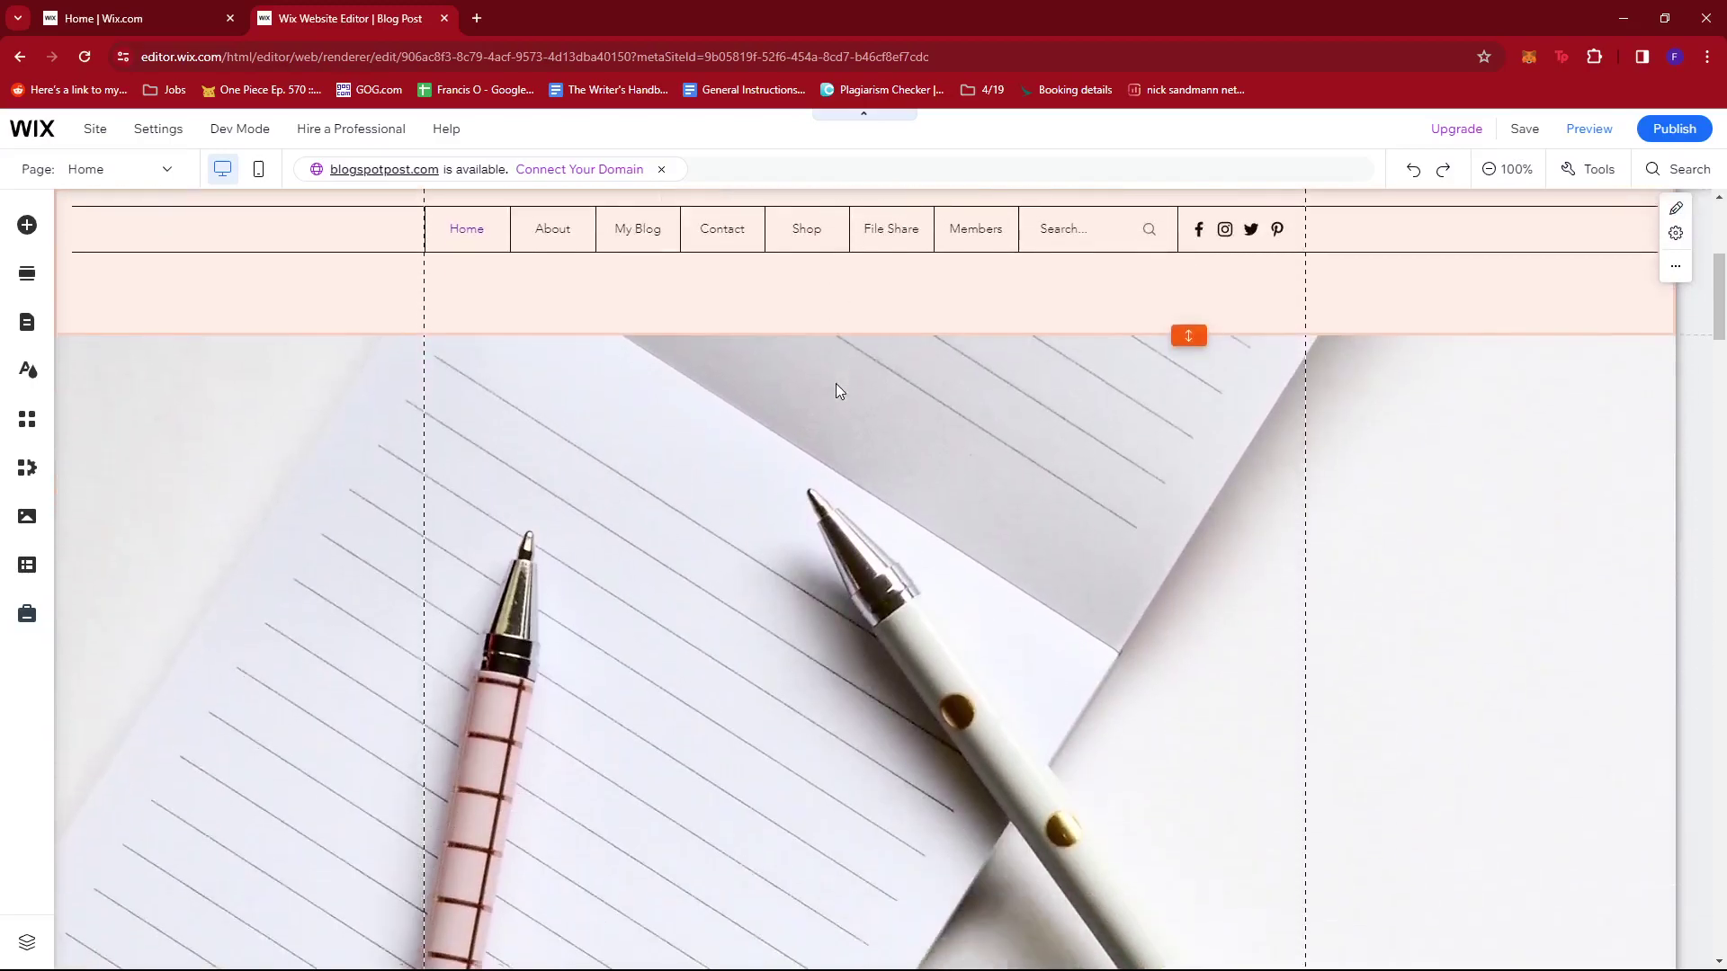
pyautogui.scroll(-2, 1042, 438)
pyautogui.scroll(-1, 1043, 439)
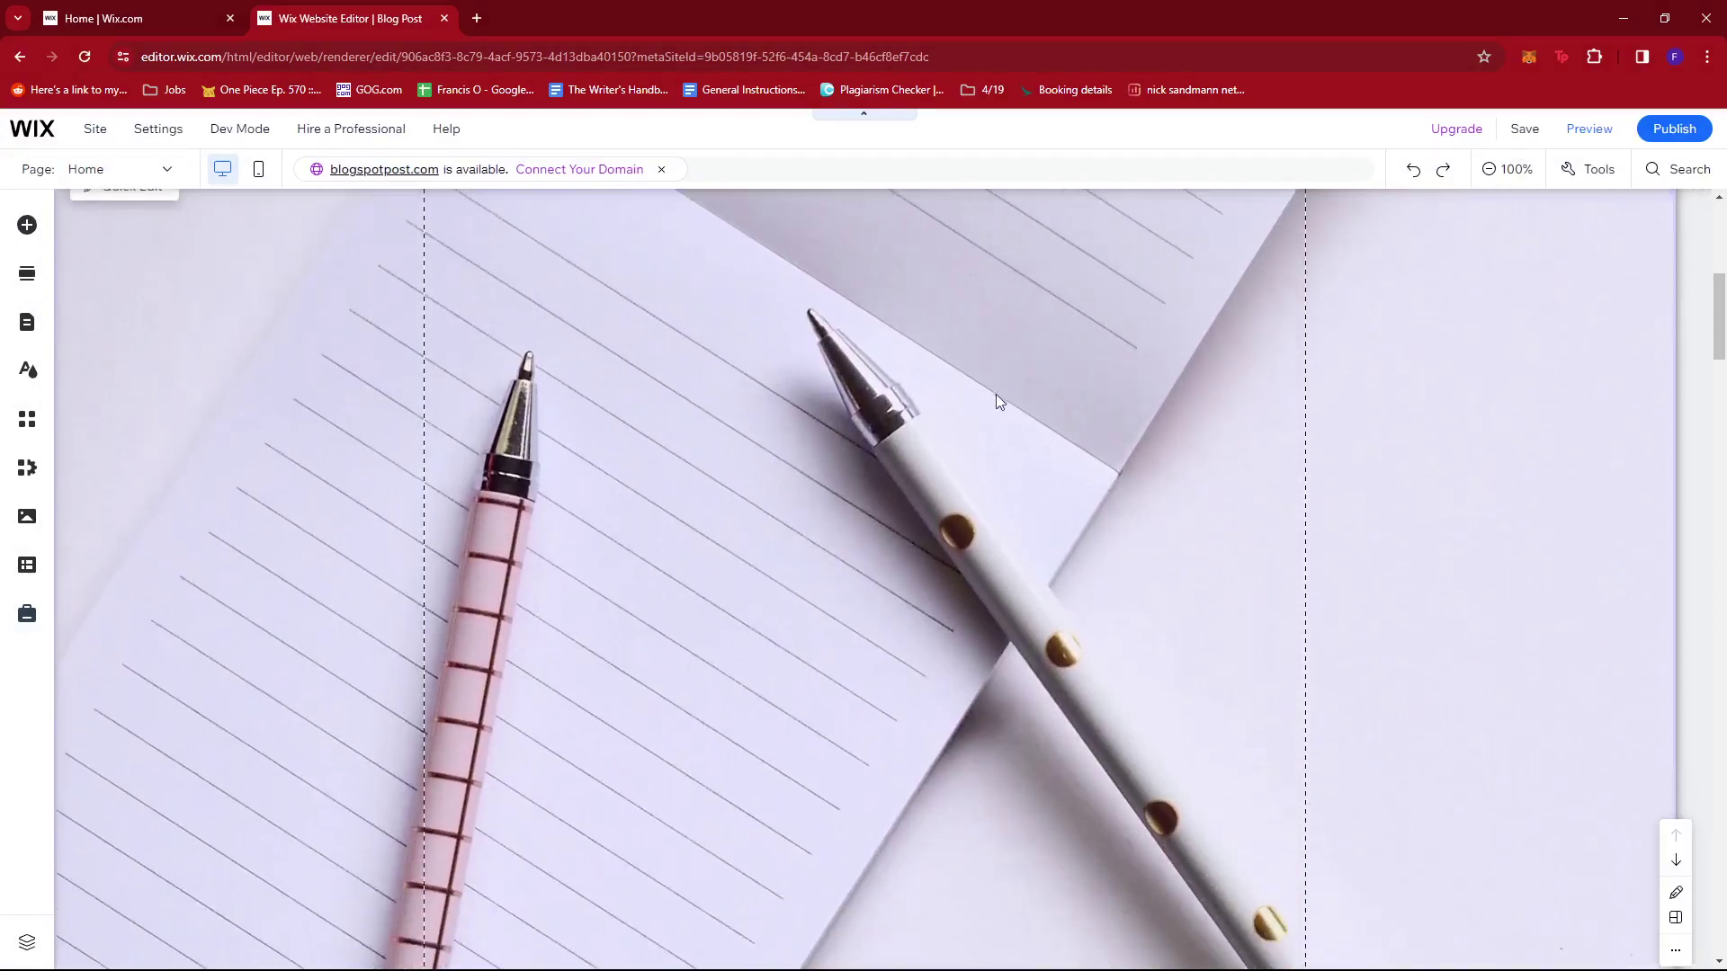
pyautogui.scroll(3, 887, 436)
pyautogui.scroll(-5, 782, 489)
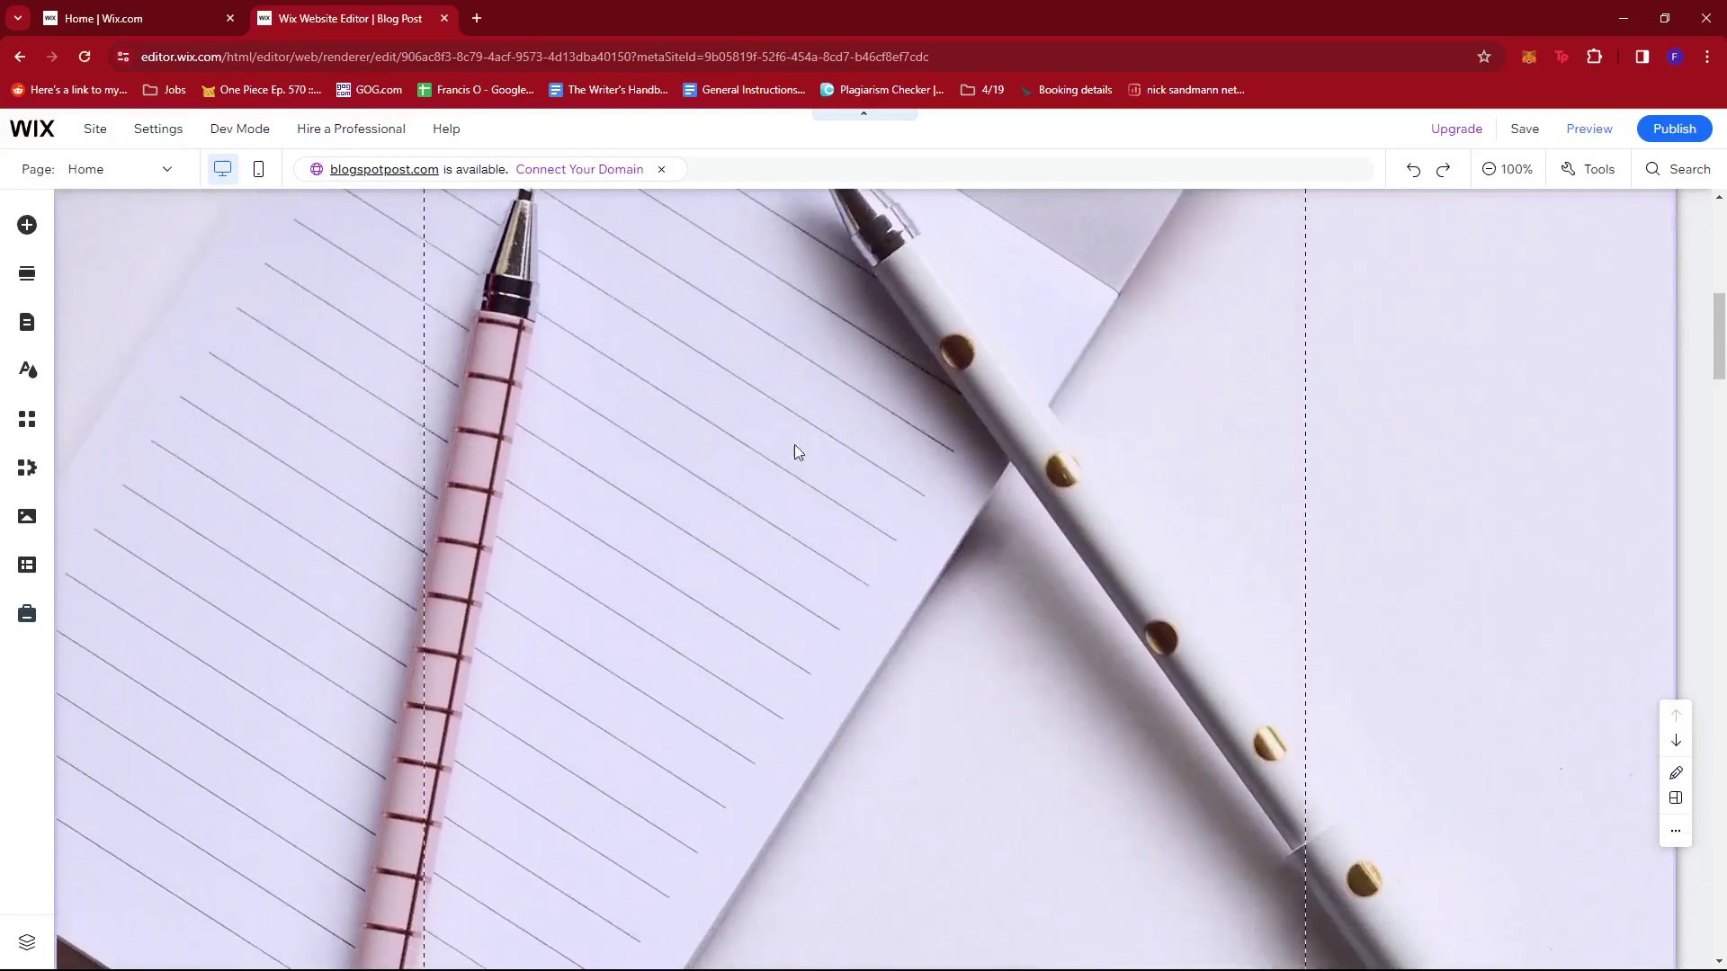
pyautogui.scroll(3, 843, 440)
pyautogui.scroll(-1, 905, 434)
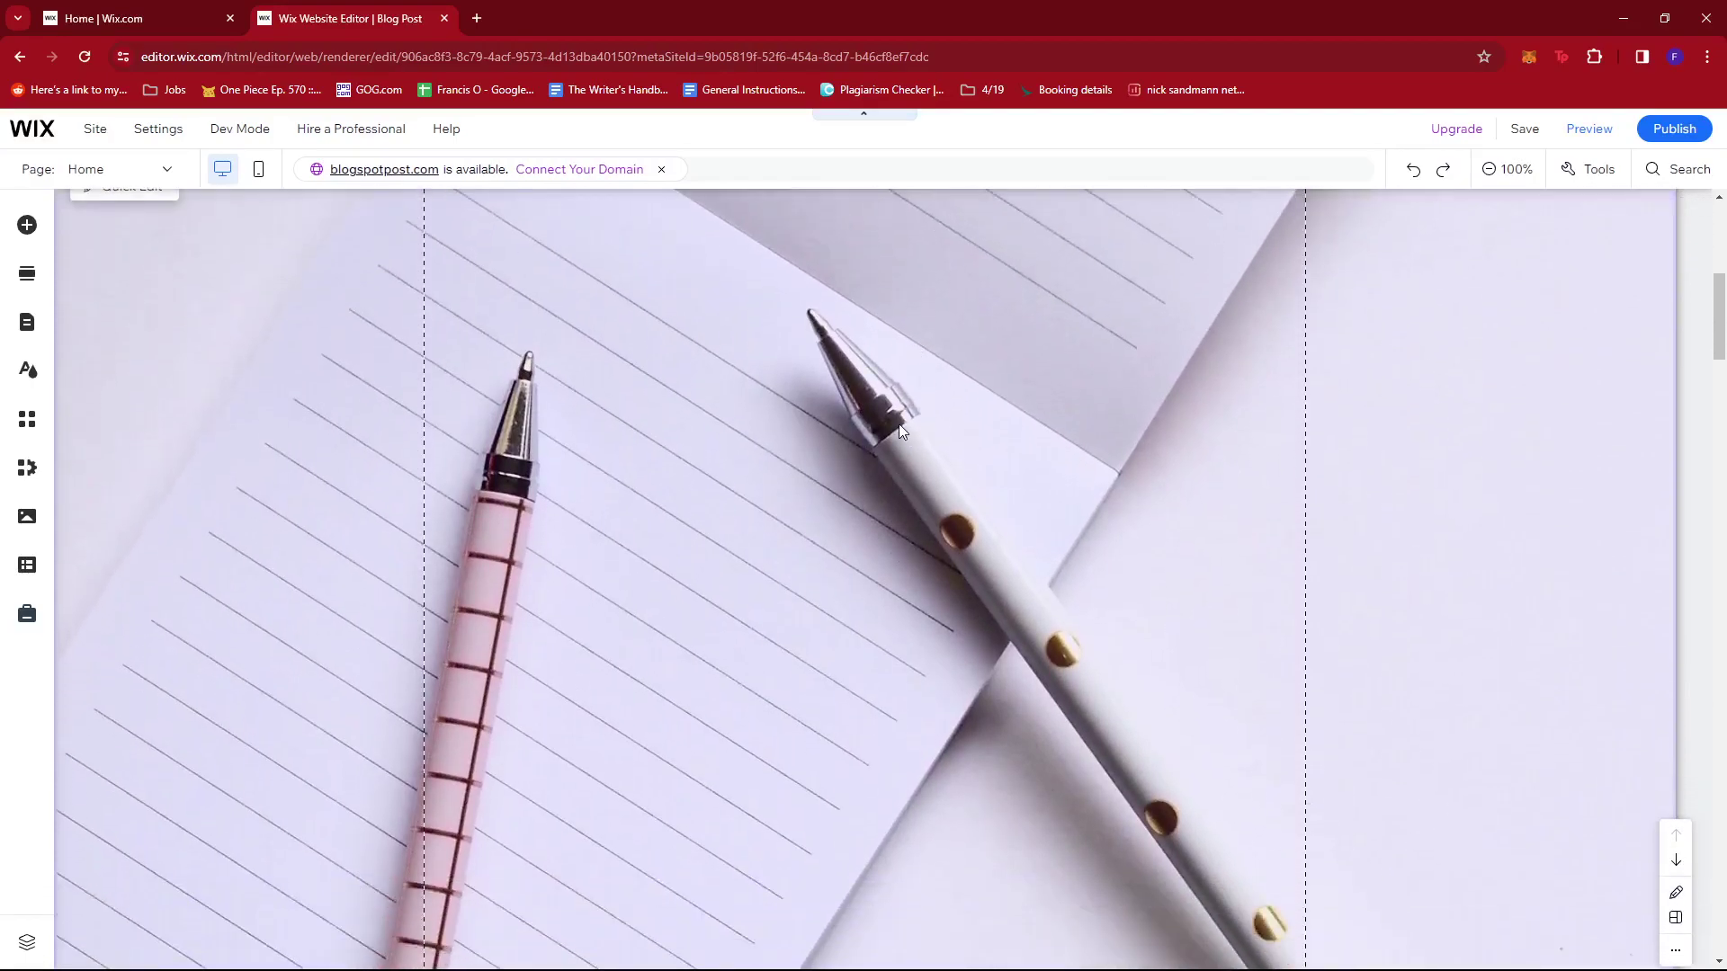
pyautogui.scroll(1, 900, 425)
pyautogui.scroll(1, 927, 443)
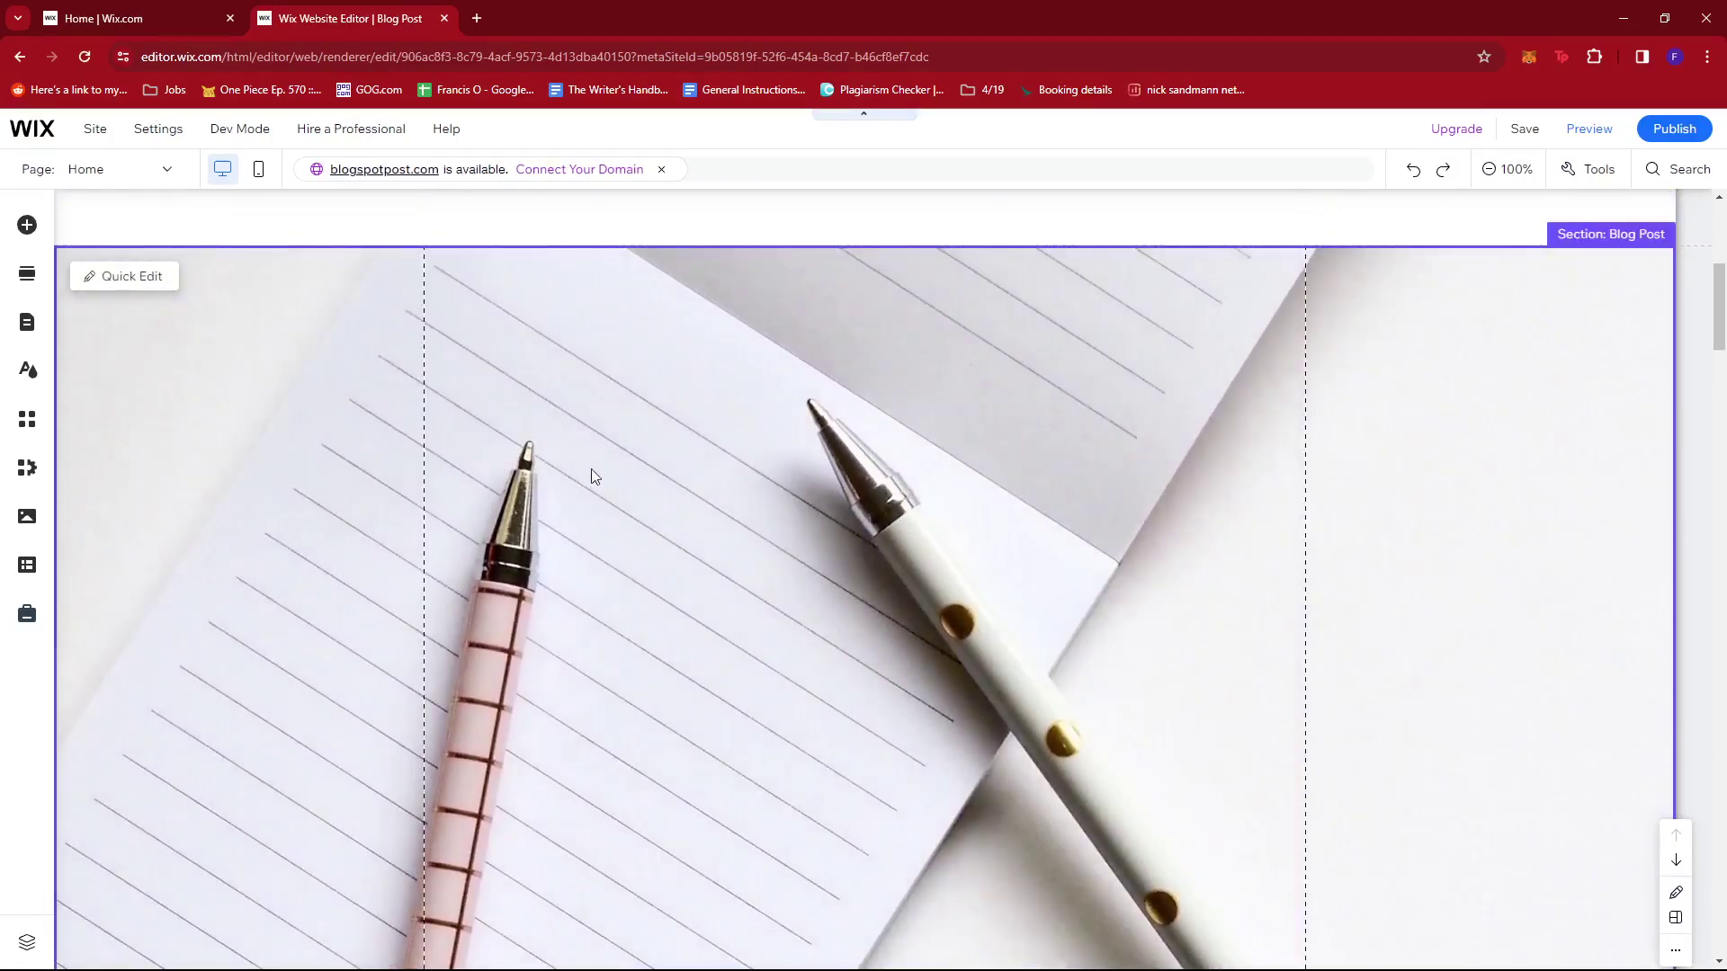
pyautogui.scroll(-1, 591, 475)
pyautogui.scroll(2, 730, 432)
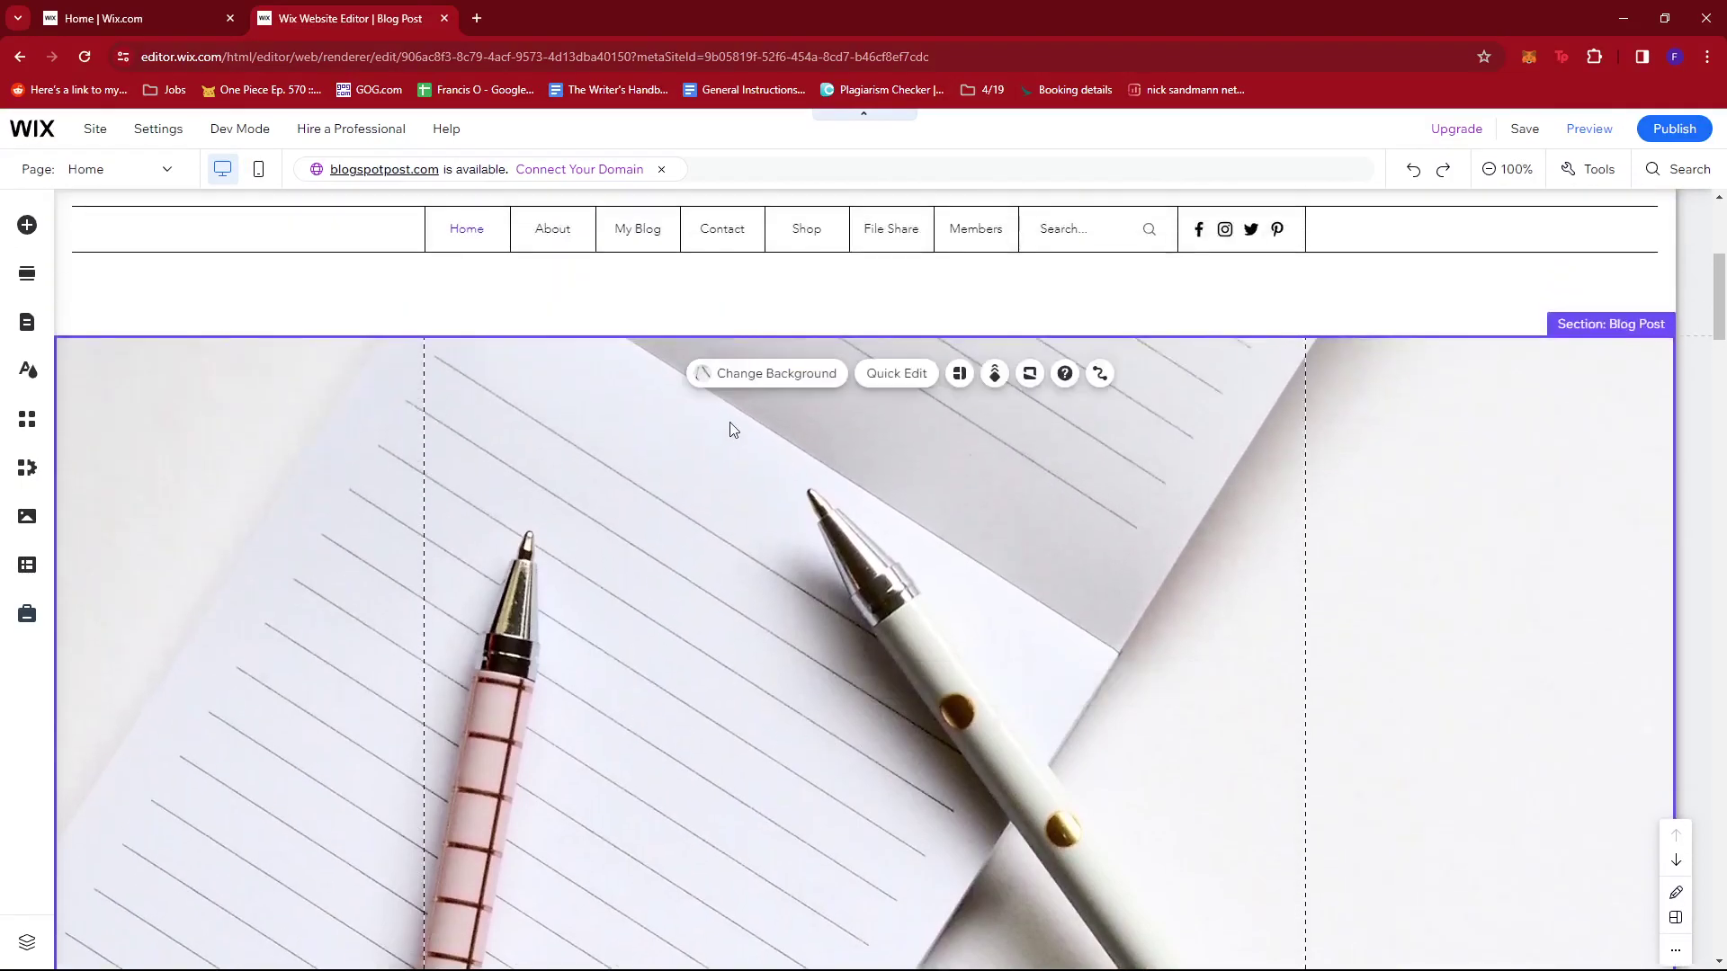
pyautogui.scroll(-1, 760, 499)
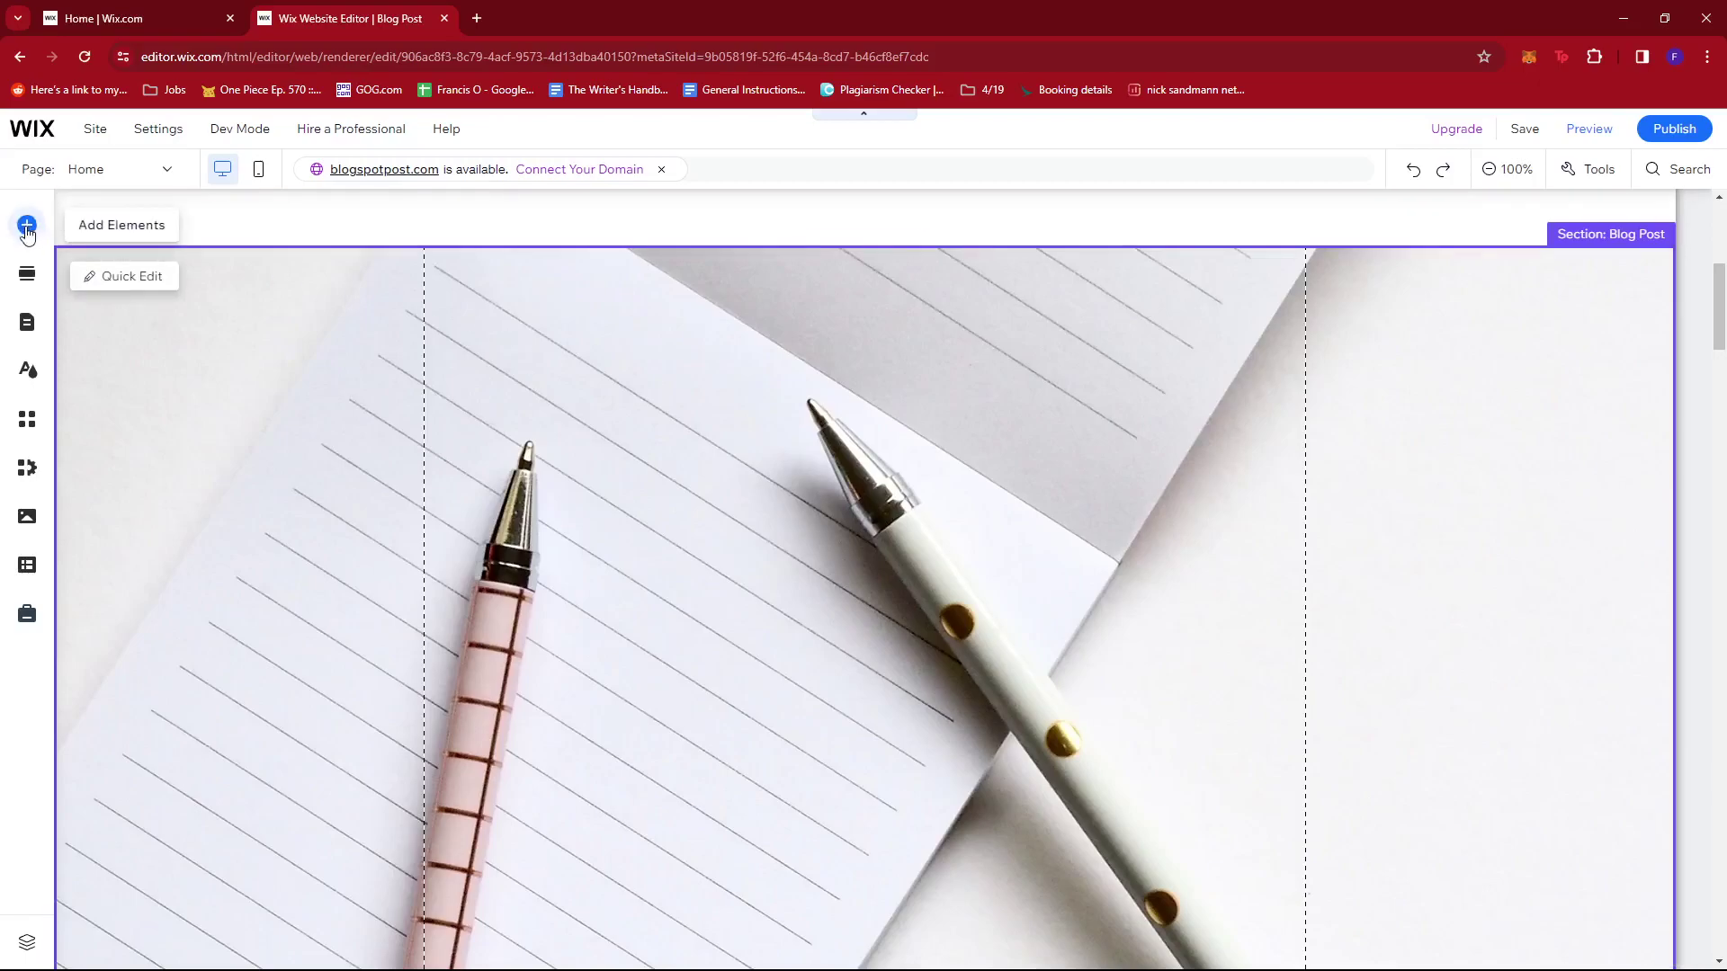
# Step: Add a plain white Classic strip just below the Blog Post section's pen image
pyautogui.click(27, 225)
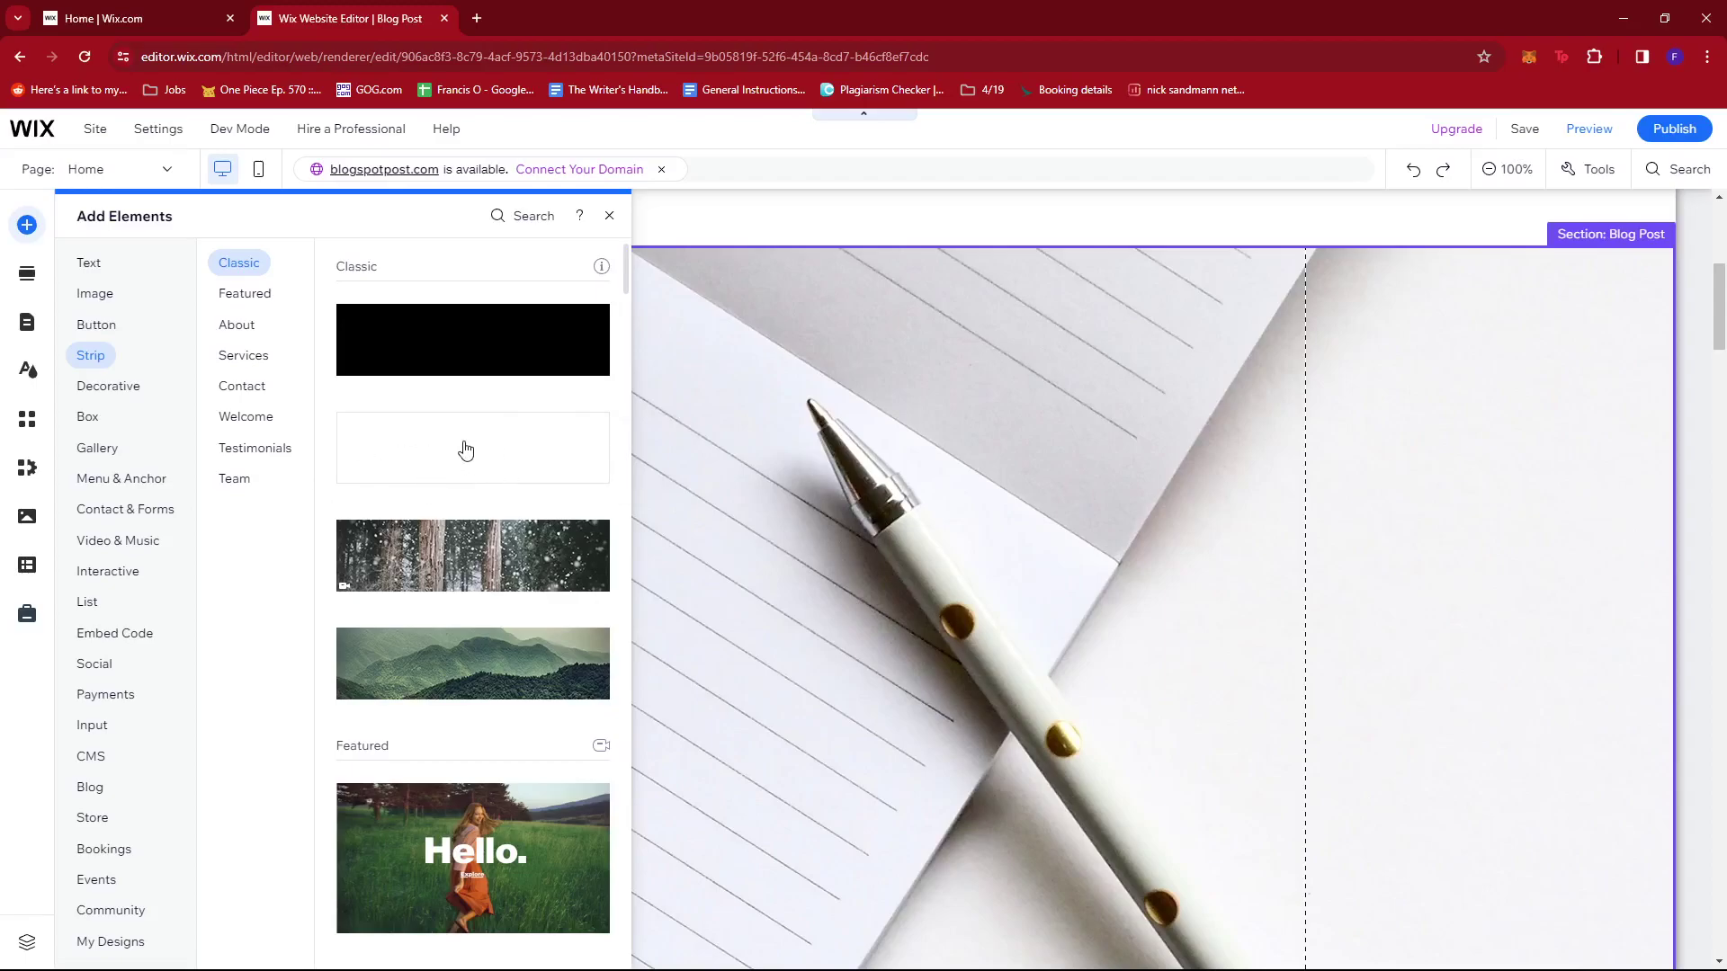
pyautogui.click(466, 449)
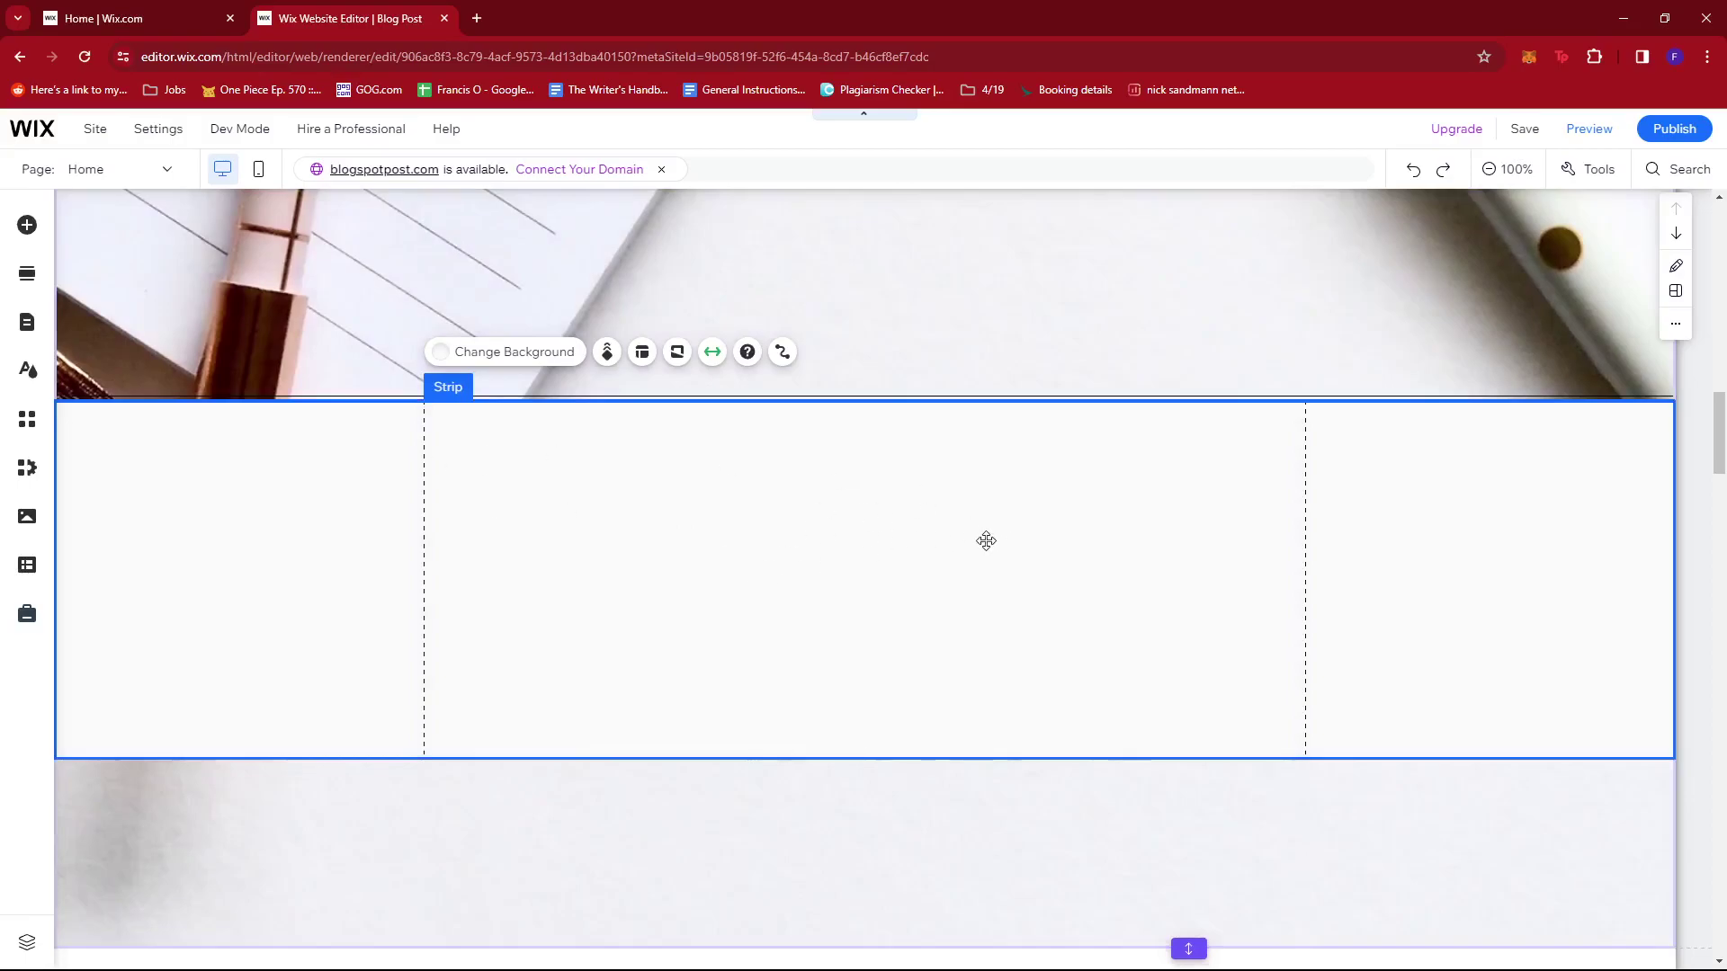
pyautogui.scroll(-1, 985, 540)
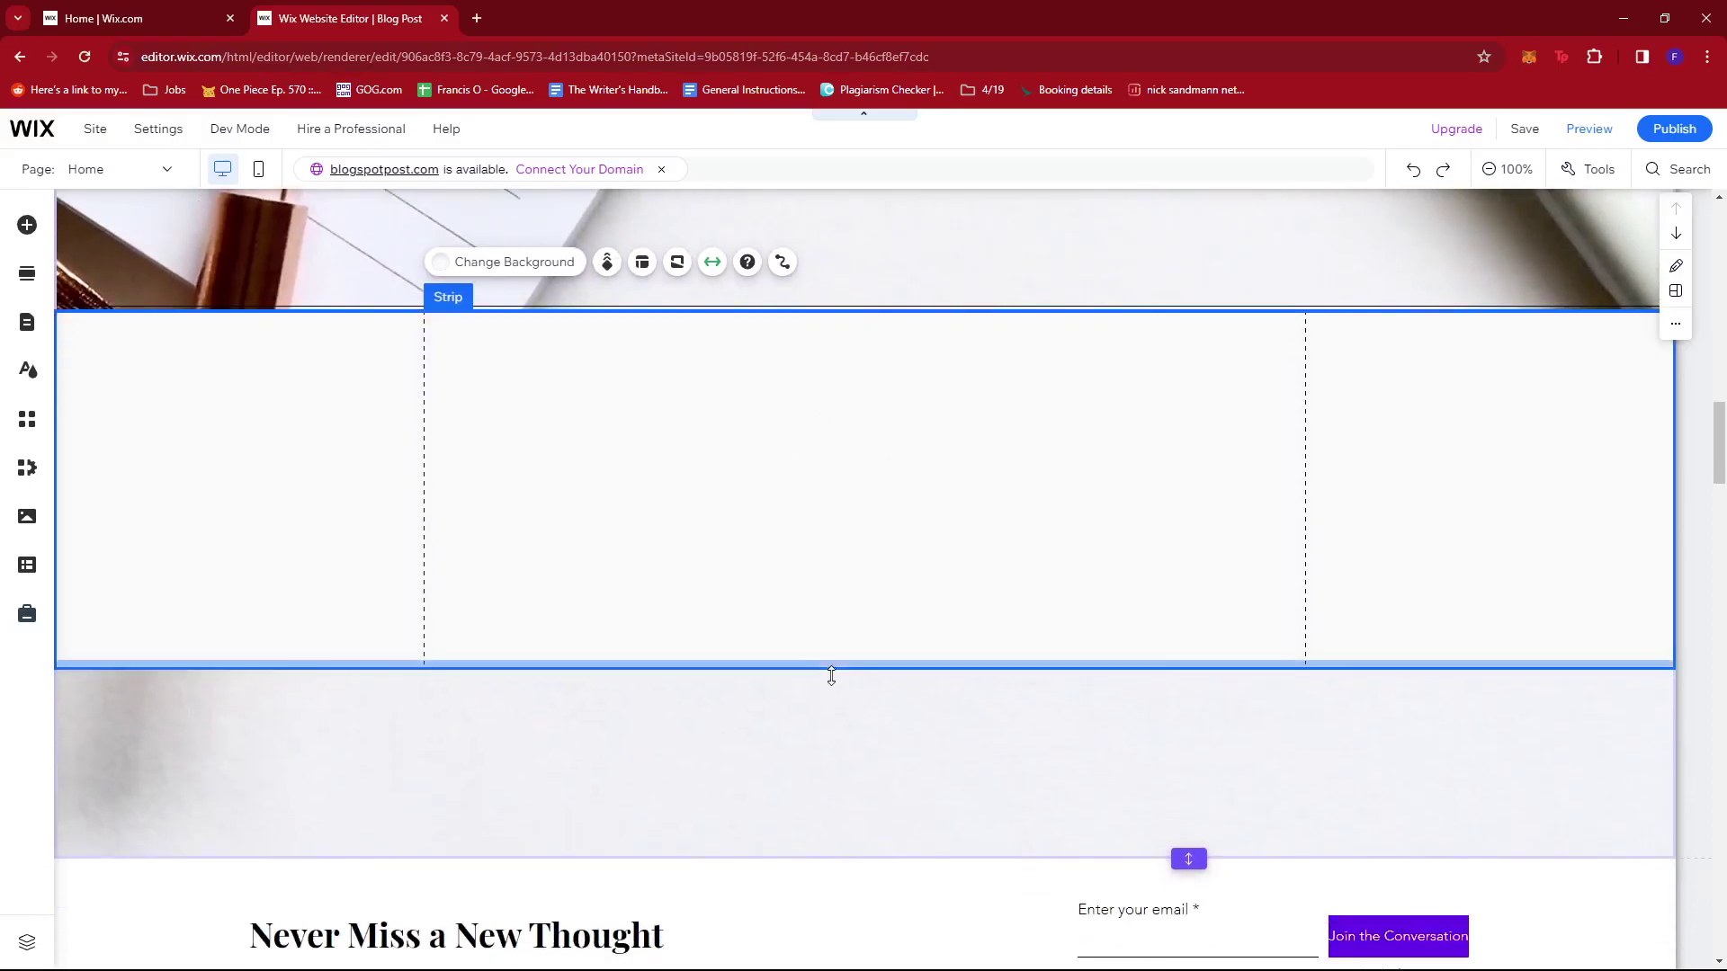
# Step: Shorten the white strip and lay it across the upper pen-and-notepad image
pyautogui.click(880, 607)
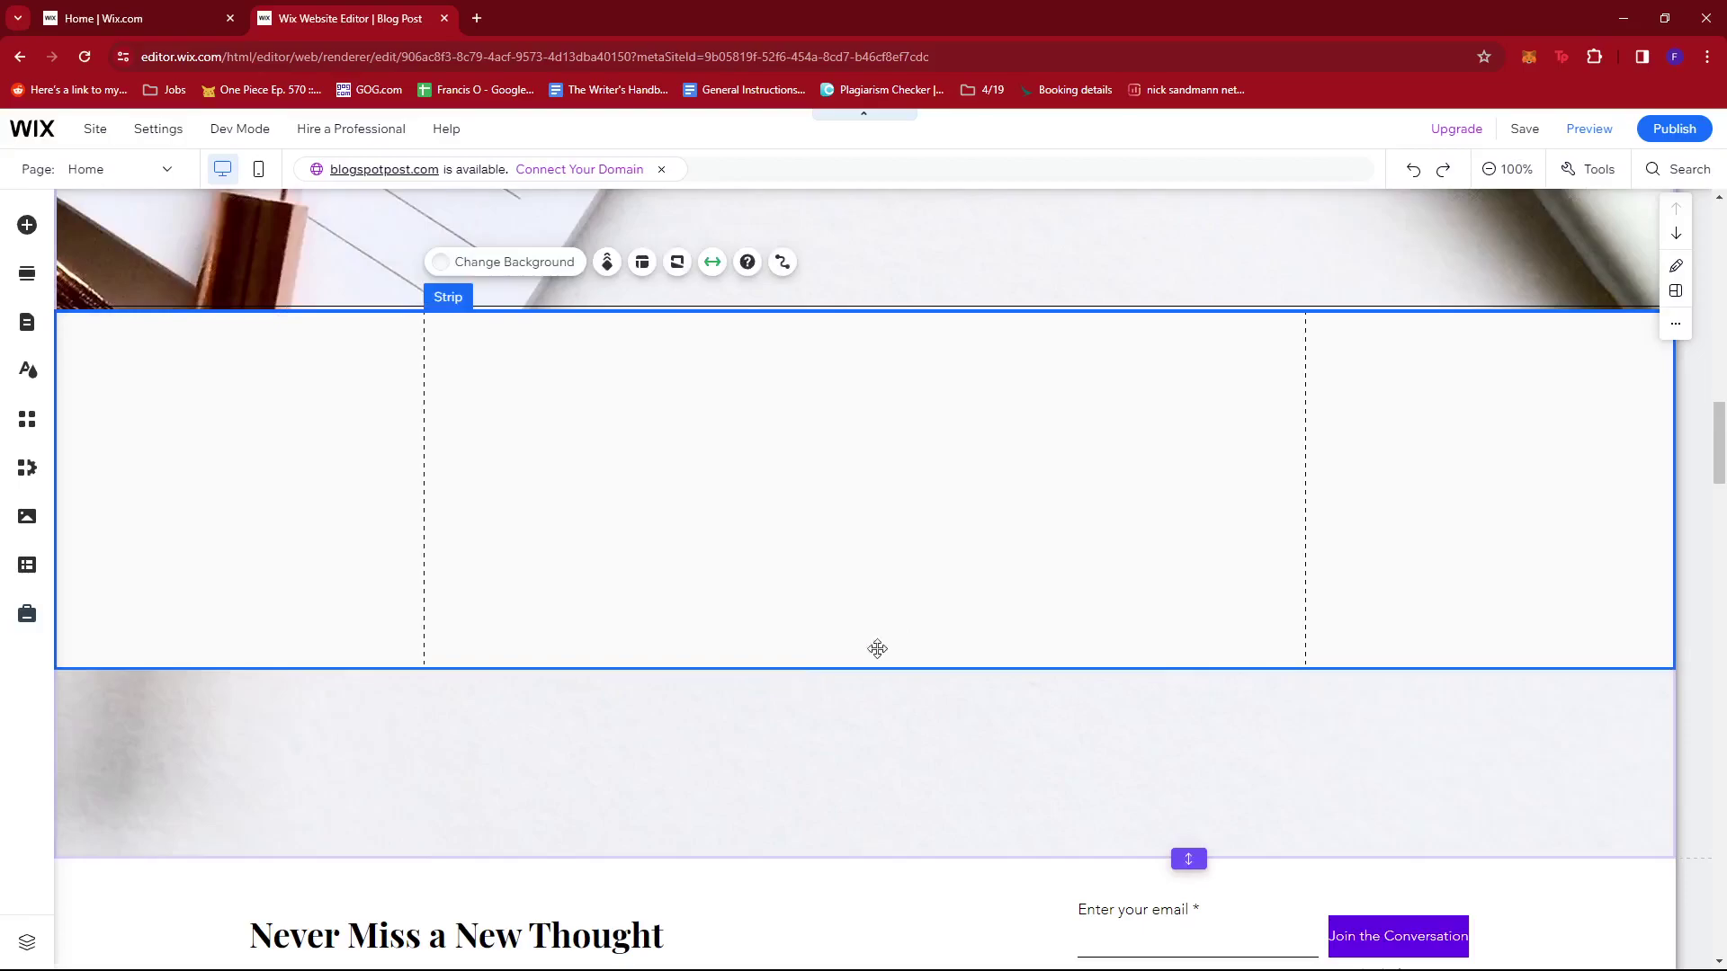
pyautogui.moveTo(877, 664); pyautogui.dragTo(876, 502)
pyautogui.moveTo(921, 620)
pyautogui.mouseDown()
pyautogui.moveTo(923, 306)
pyautogui.moveTo(859, 618)
pyautogui.mouseUp()
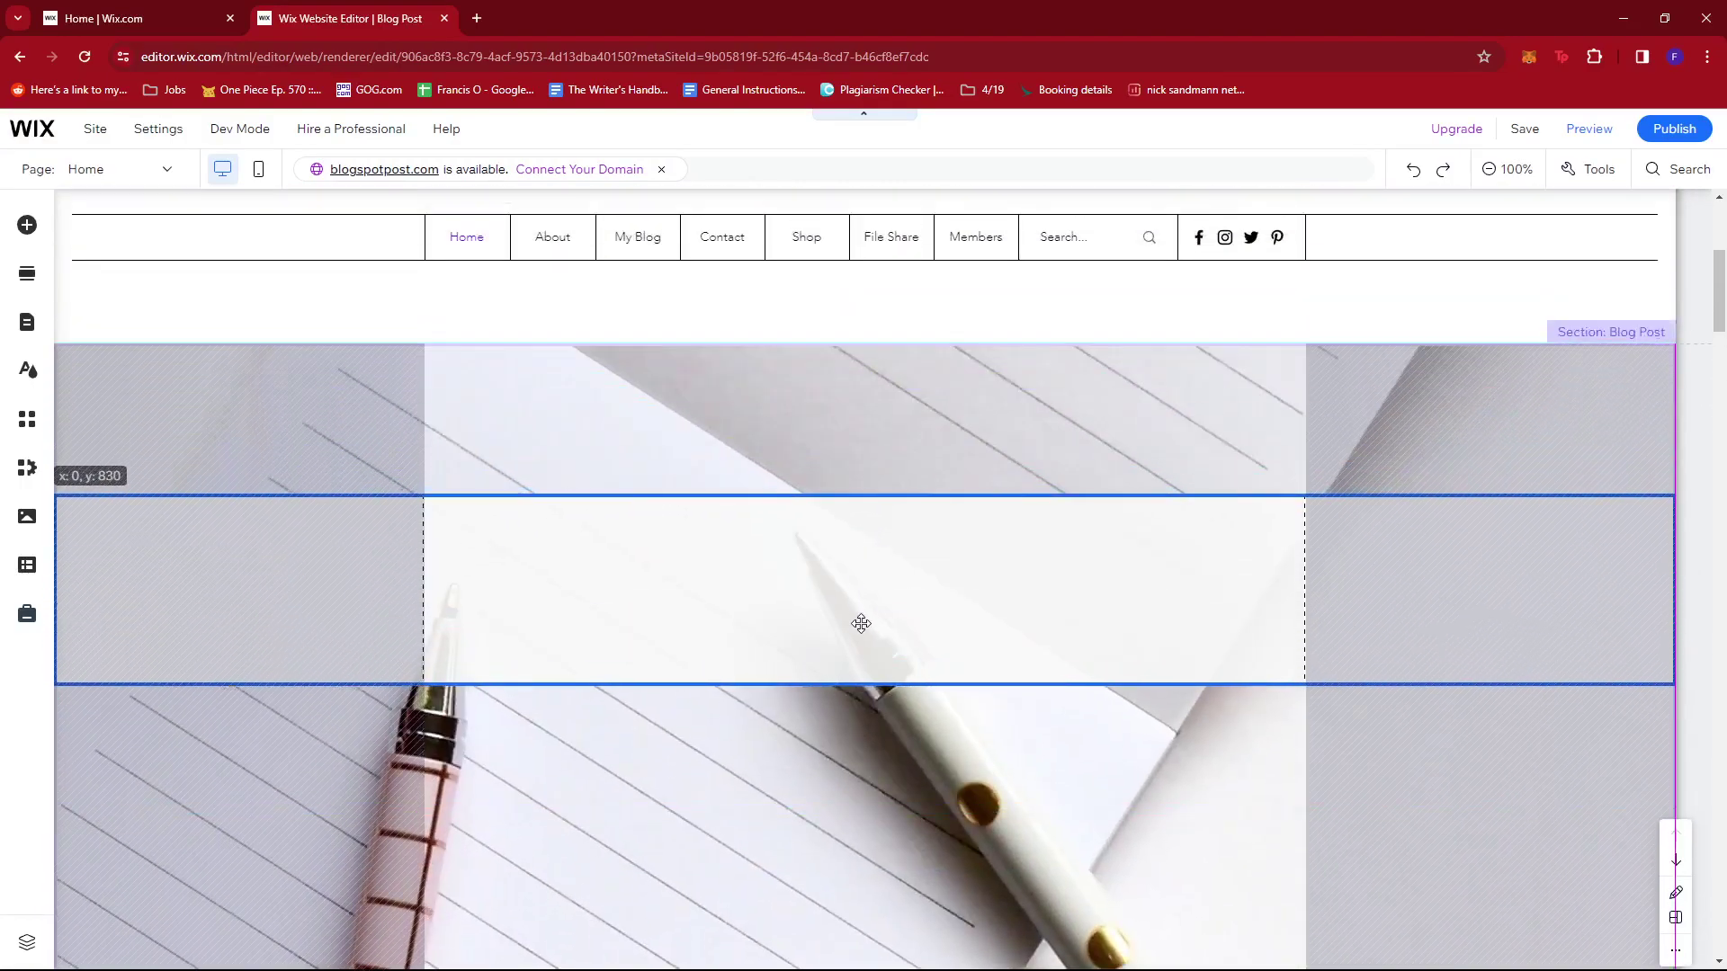
pyautogui.moveTo(860, 617); pyautogui.dragTo(872, 623)
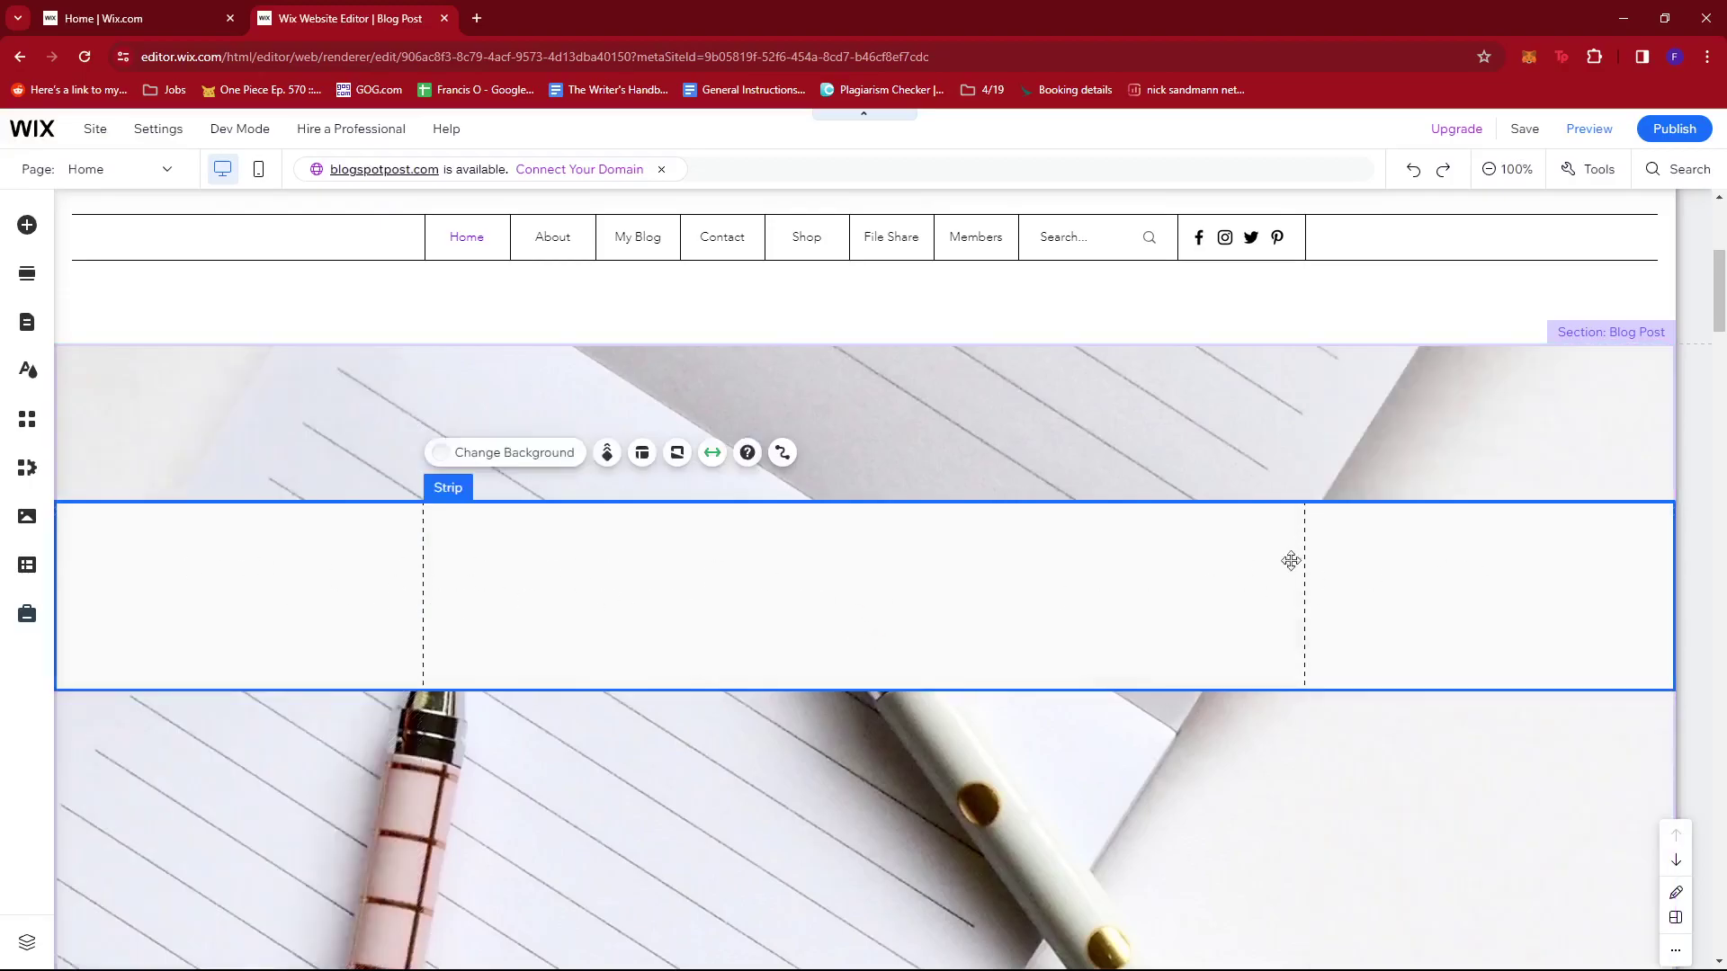
pyautogui.scroll(-1, 850, 595)
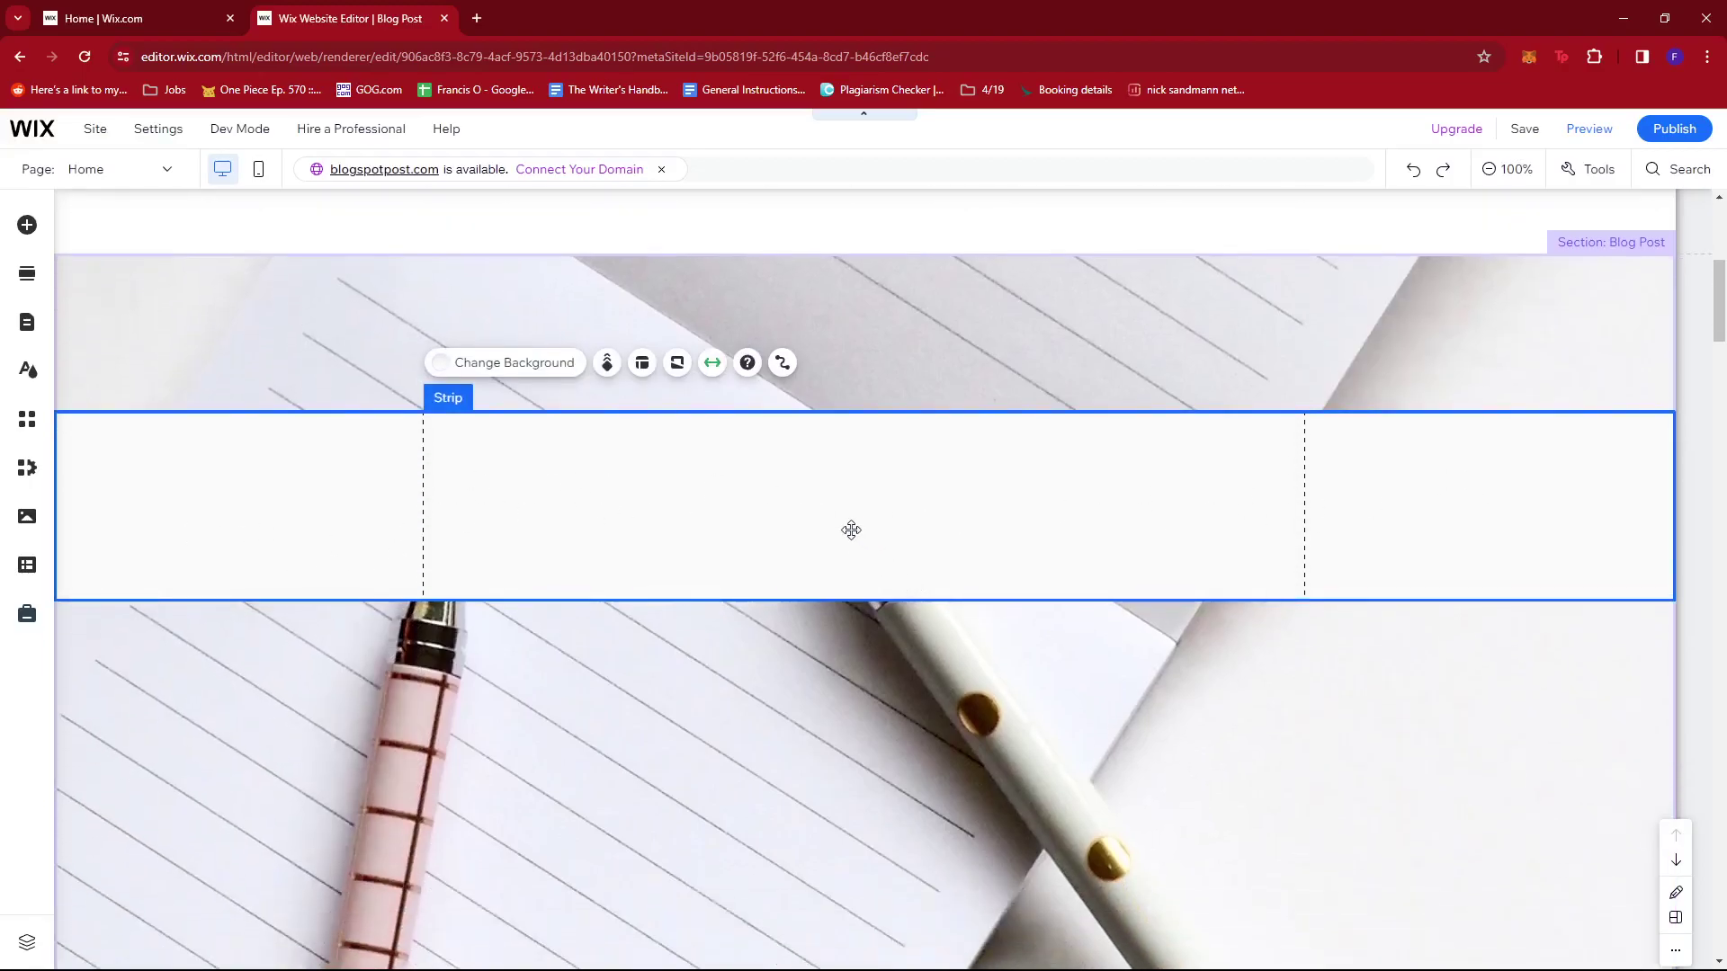
pyautogui.click(1042, 364)
pyautogui.click(774, 513)
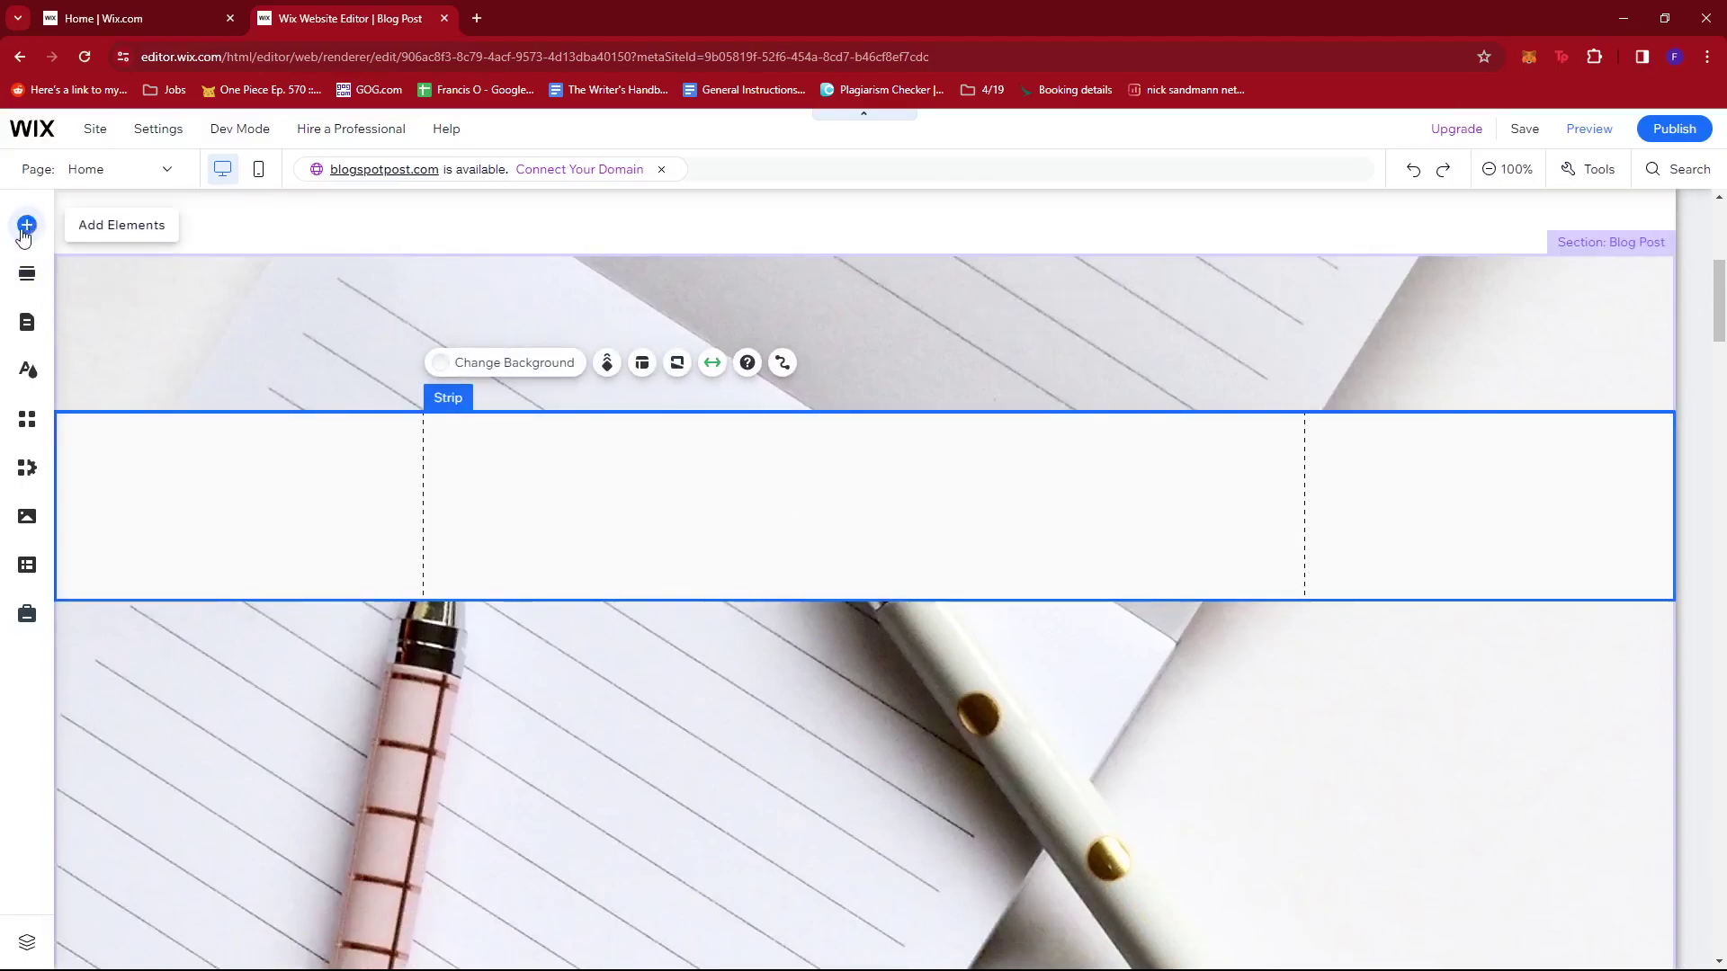
# Step: Drag a themed 'Heading 1' text element onto the white strip
pyautogui.click(26, 224)
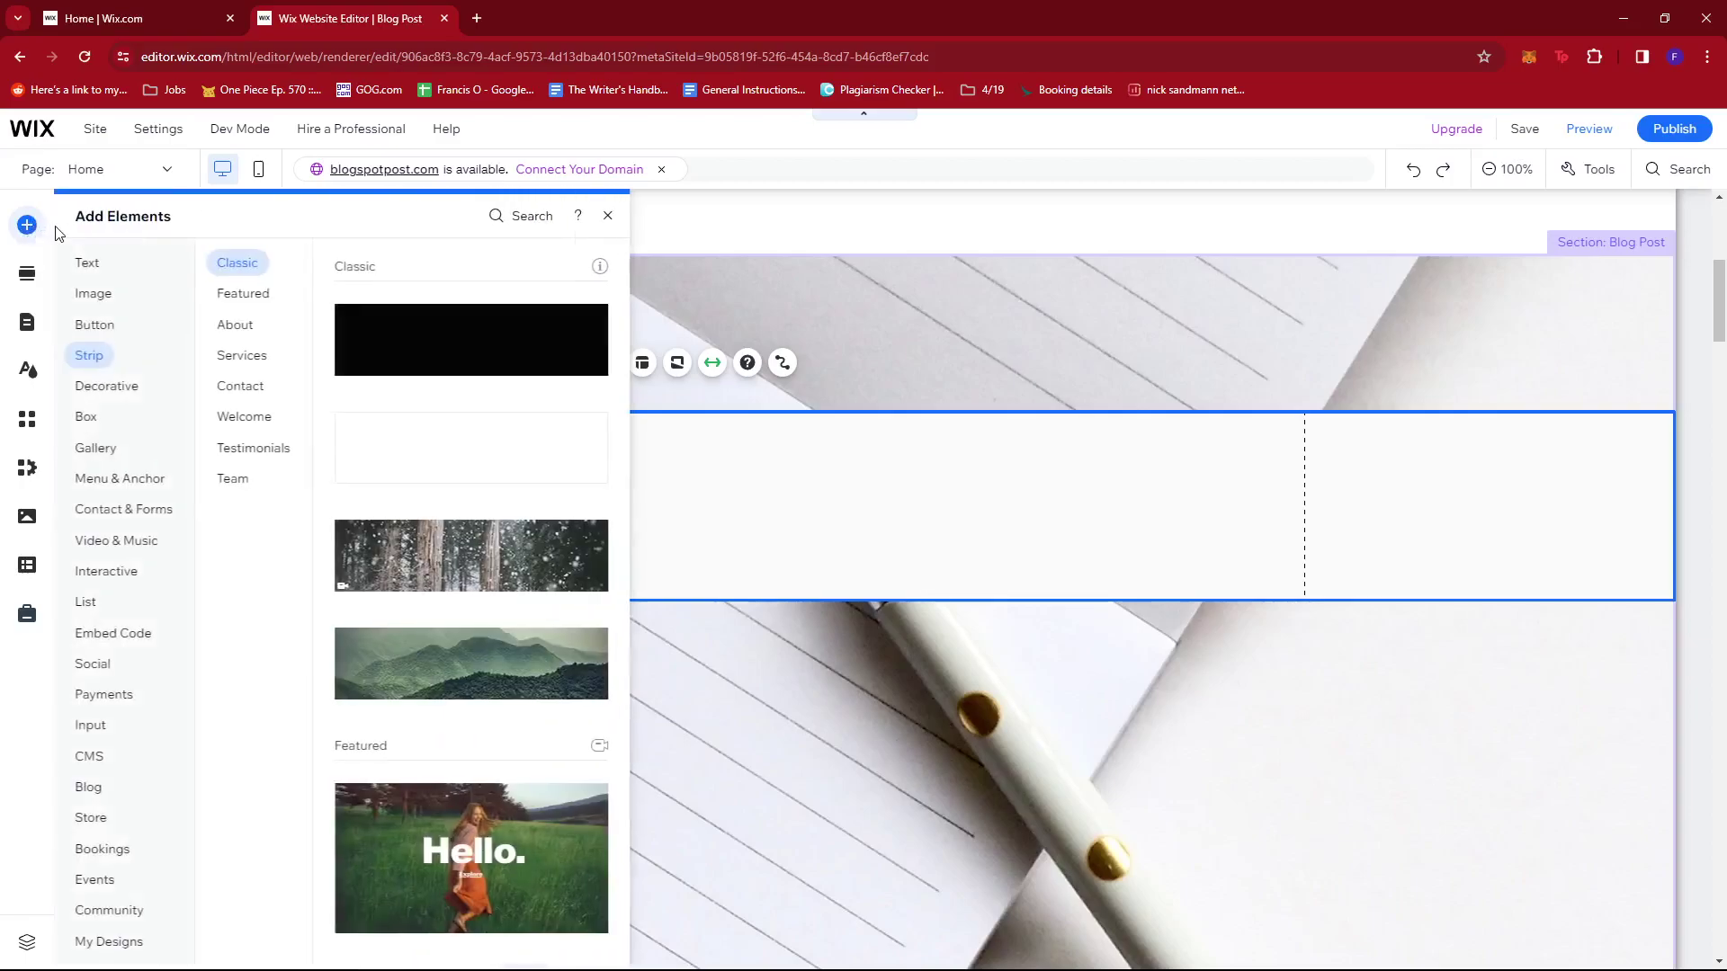
pyautogui.click(89, 265)
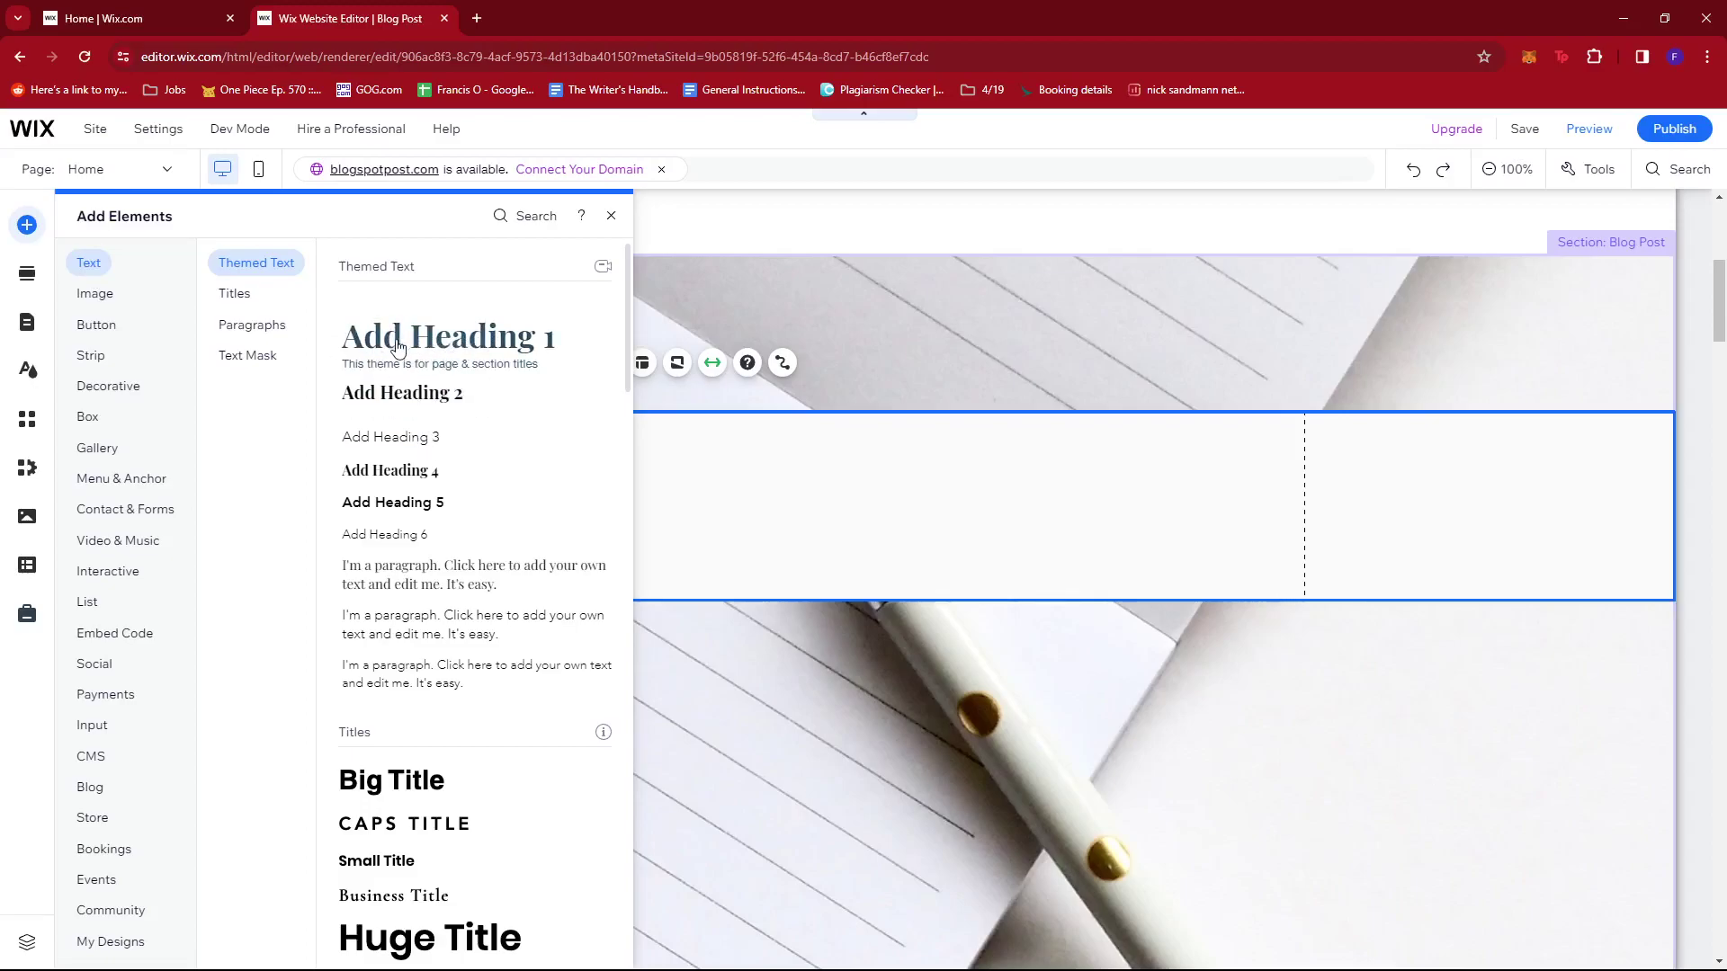
pyautogui.moveTo(399, 349)
pyautogui.mouseDown()
pyautogui.moveTo(741, 486)
pyautogui.moveTo(729, 491)
pyautogui.mouseUp()
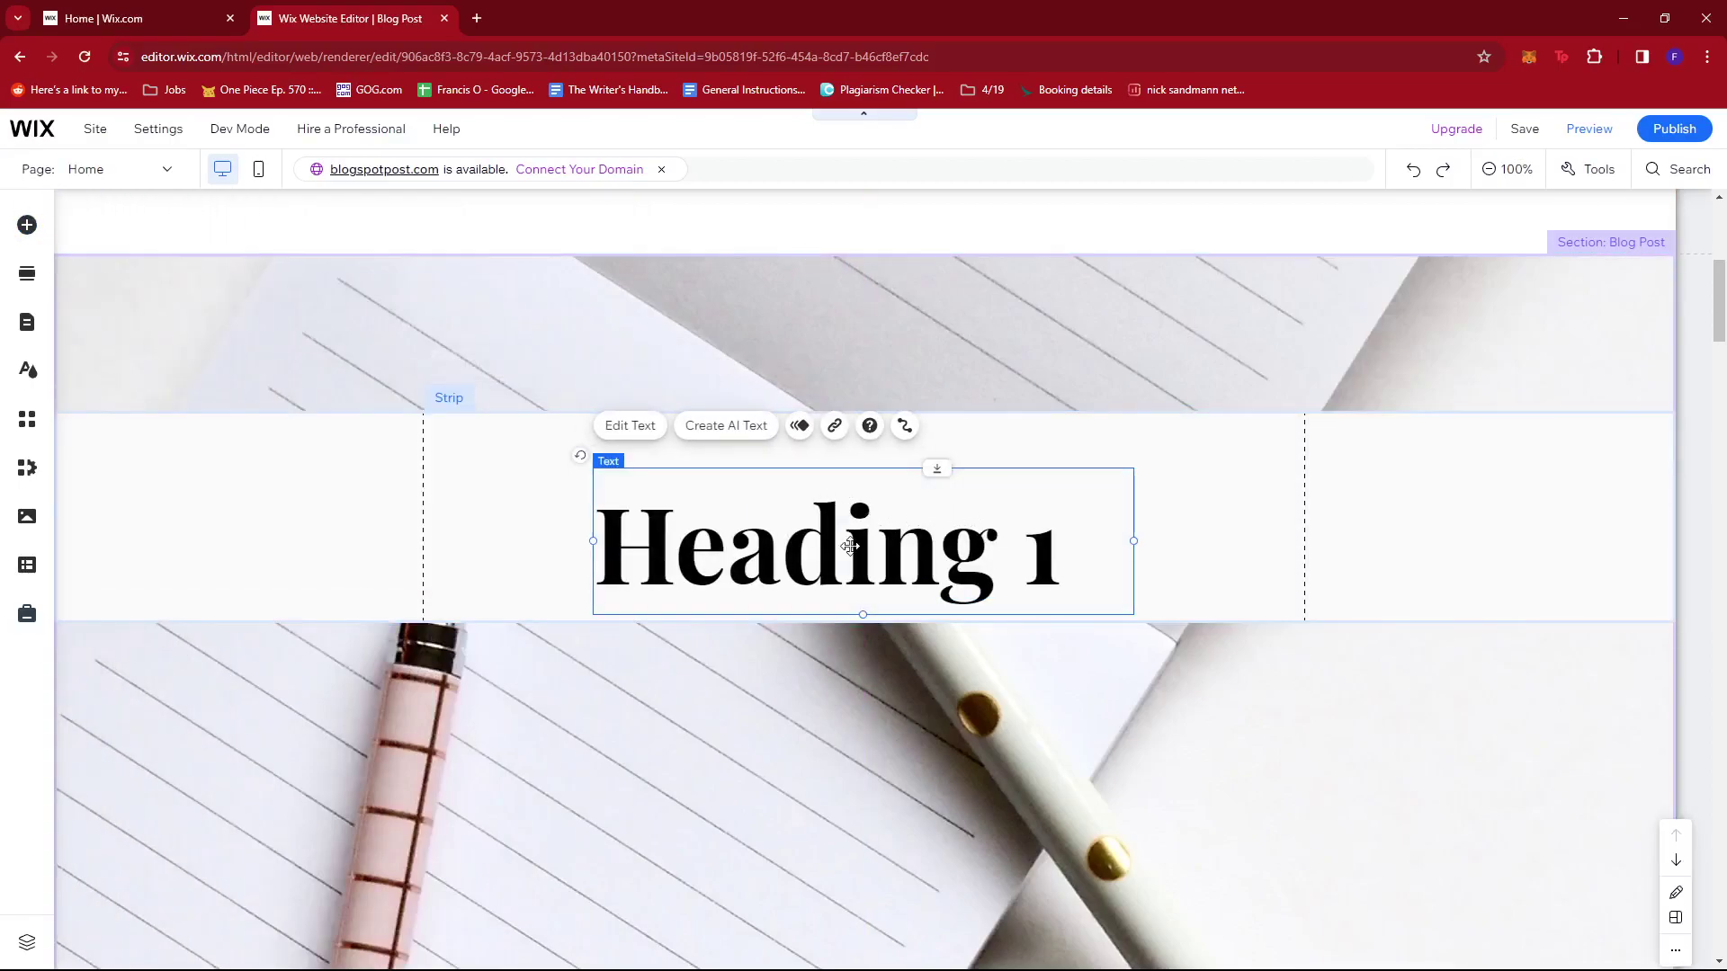
# Step: Replace the 'Heading 1' placeholder wording with 'Blog Post'
pyautogui.click(630, 426)
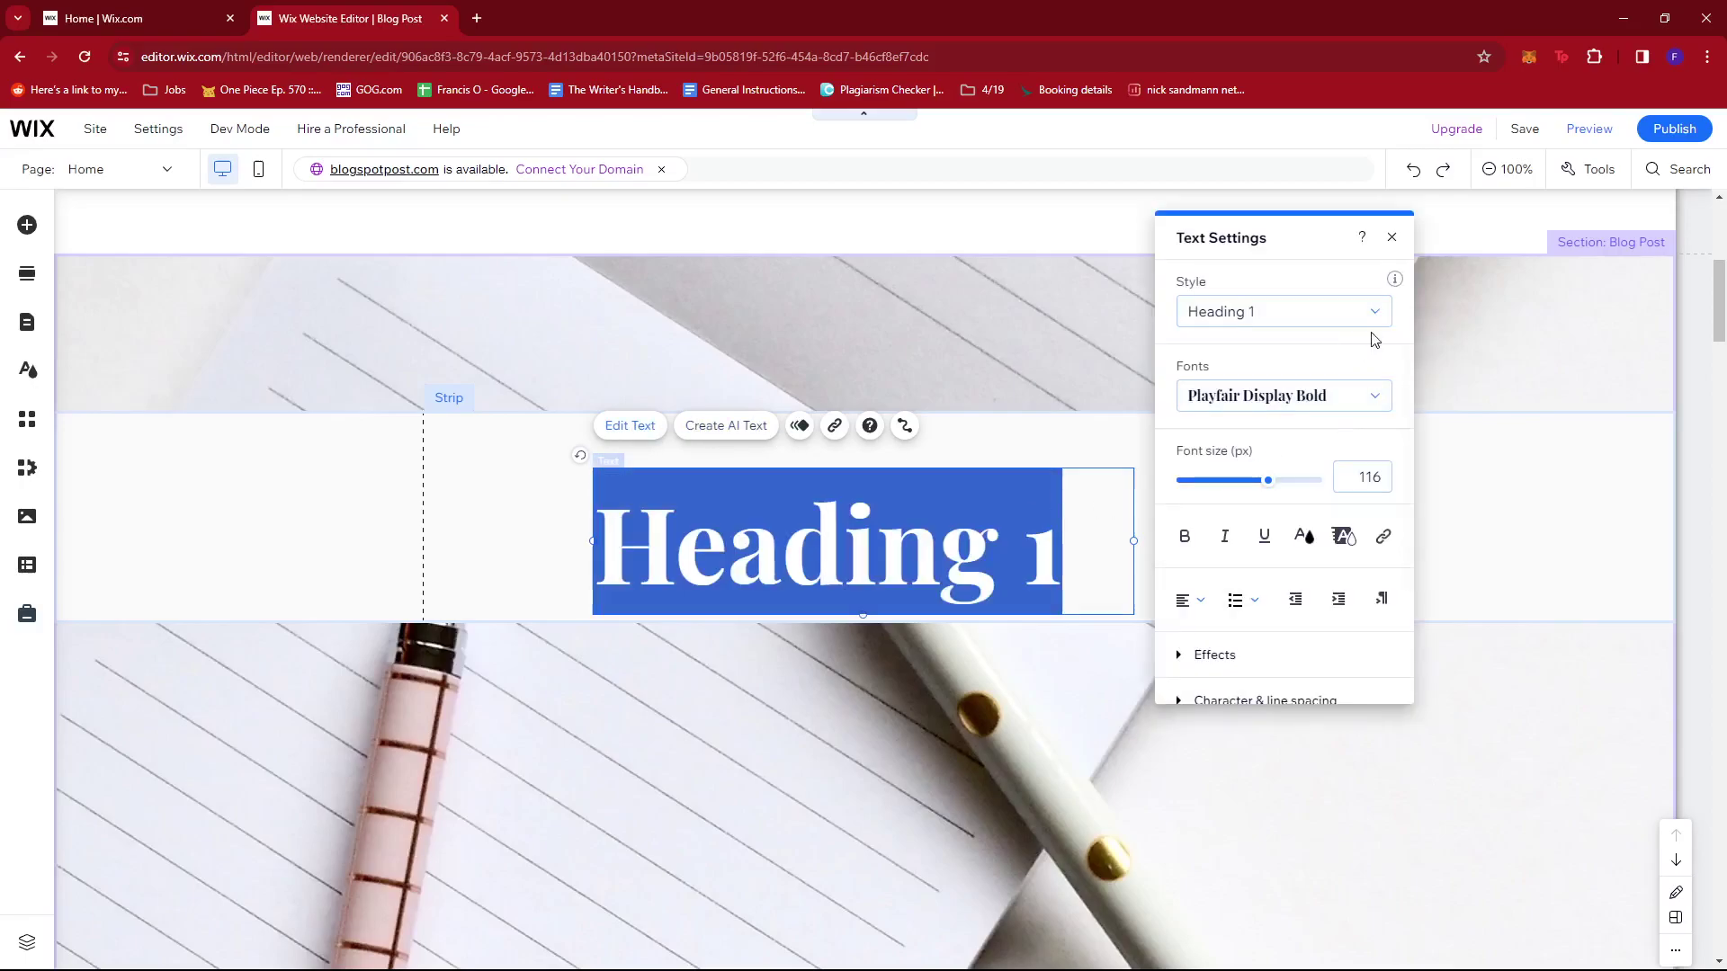
pyautogui.moveTo(1282, 395)
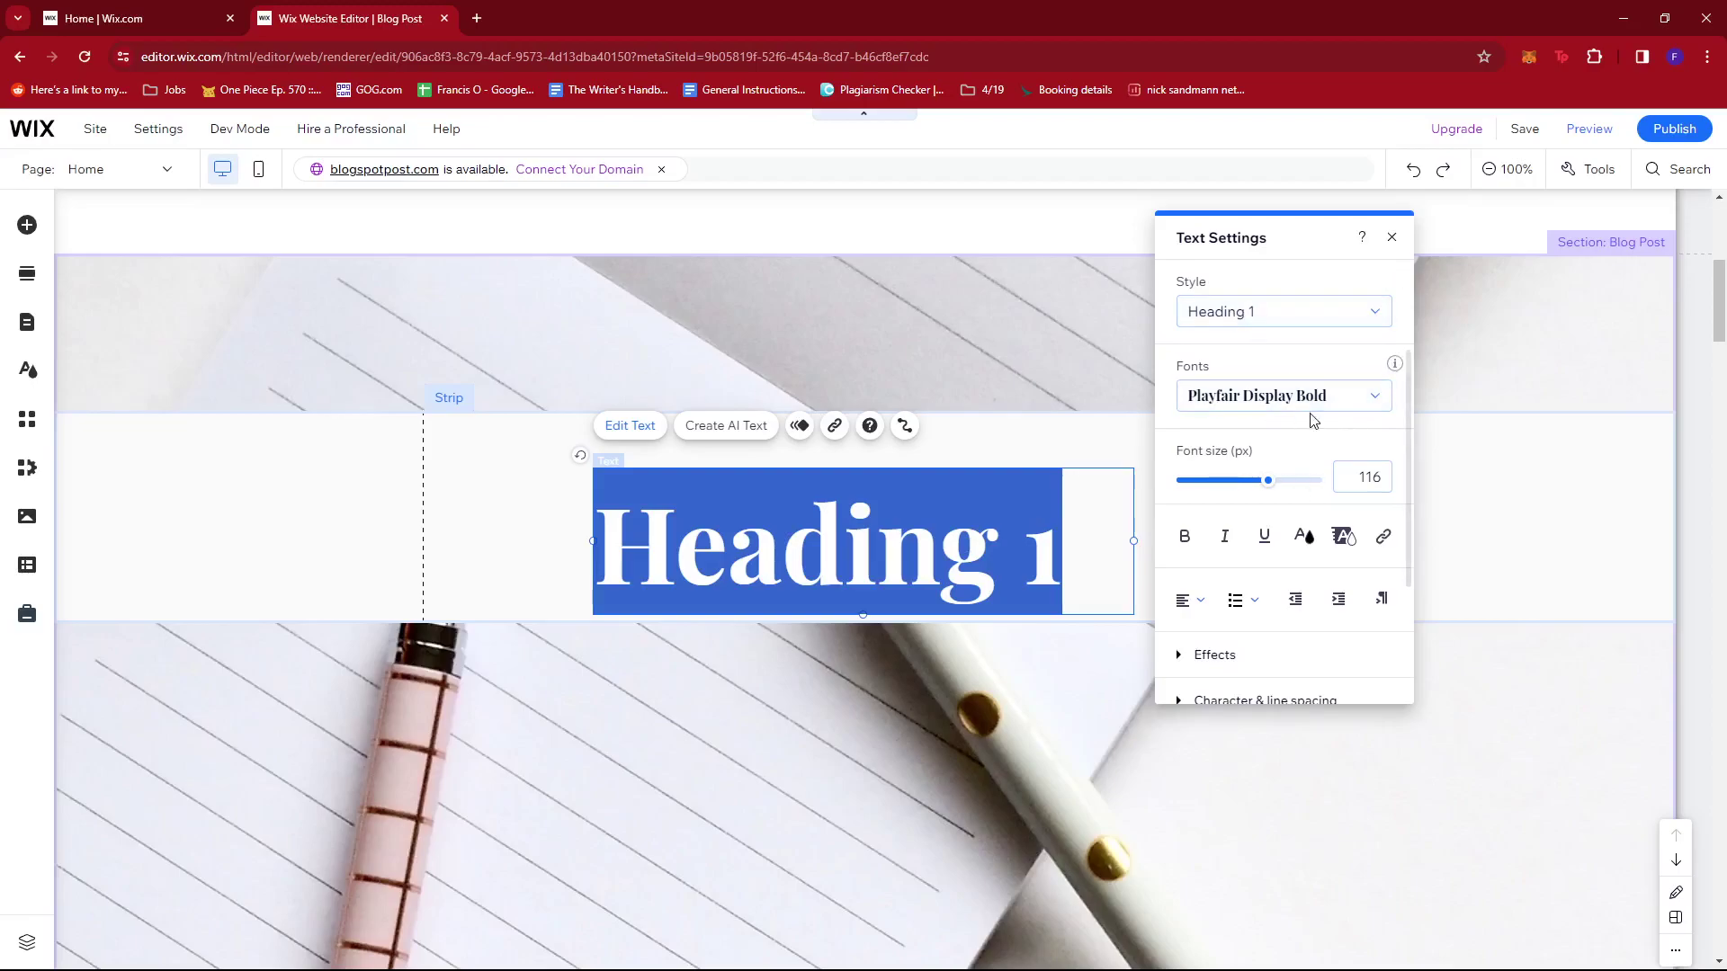
pyautogui.scroll(-3, 1311, 422)
pyautogui.scroll(3, 1281, 499)
pyautogui.click(1071, 533)
pyautogui.press('BackSpace')
pyautogui.press('BackSpace')
pyautogui.press('BackSpace')
pyautogui.press('BackSpace')
pyautogui.press('BackSpace')
pyautogui.press('BackSpace')
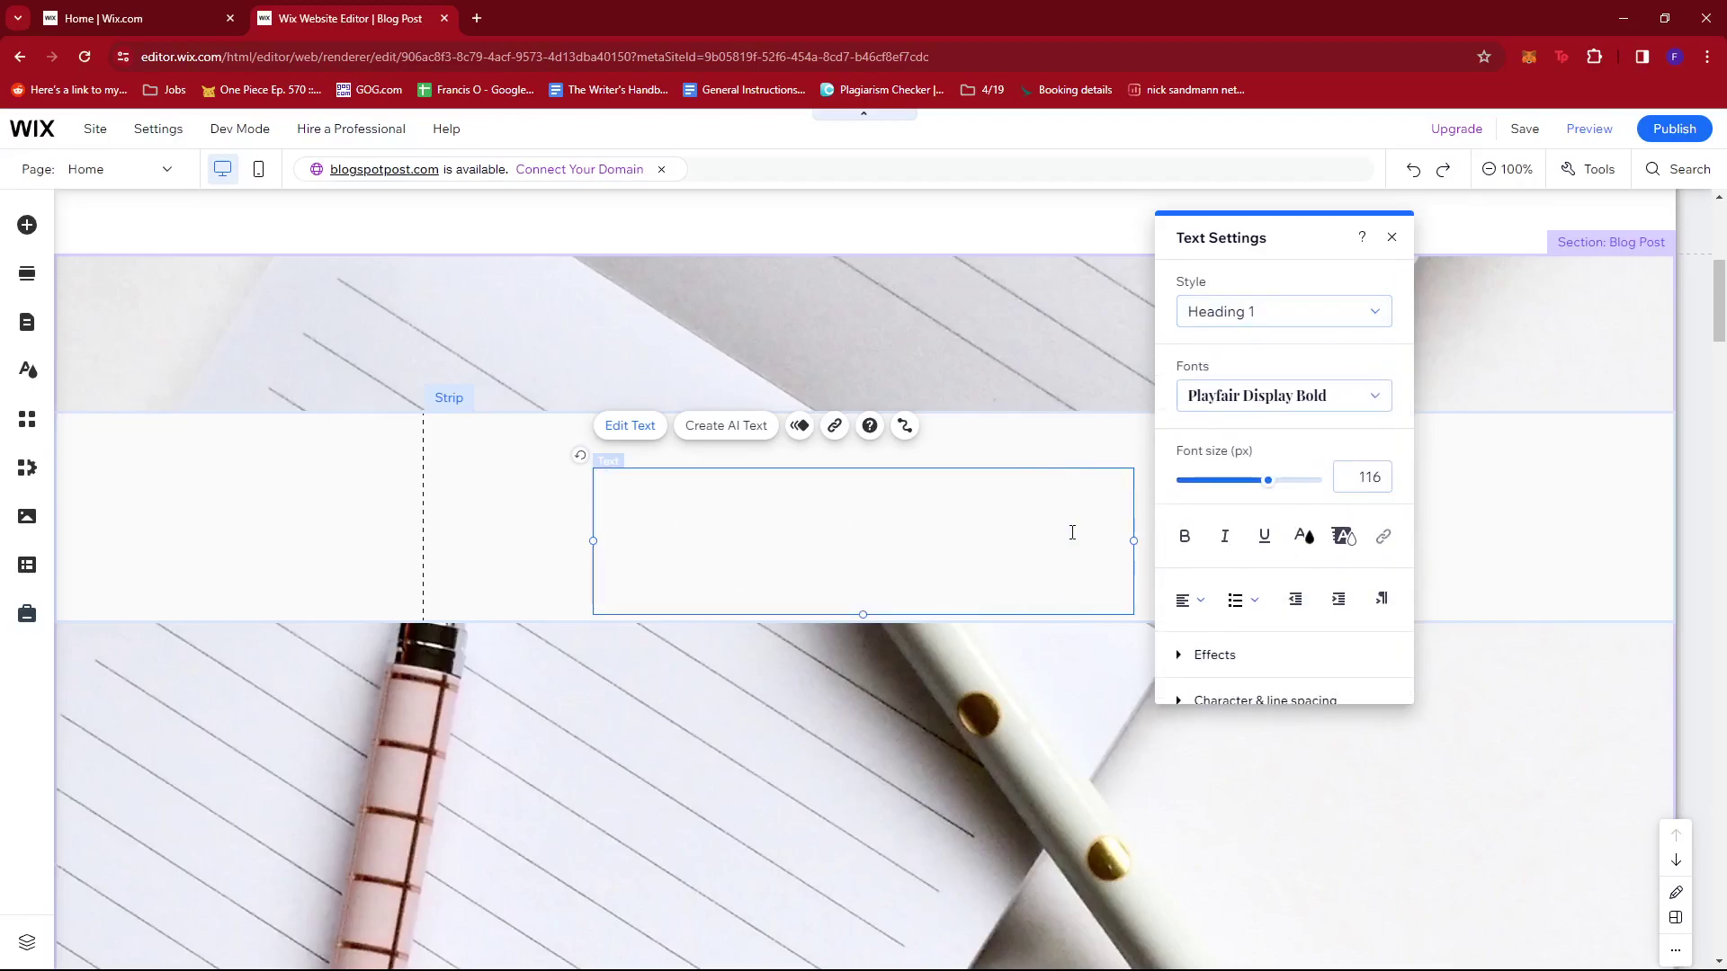
pyautogui.write('Blog Post')
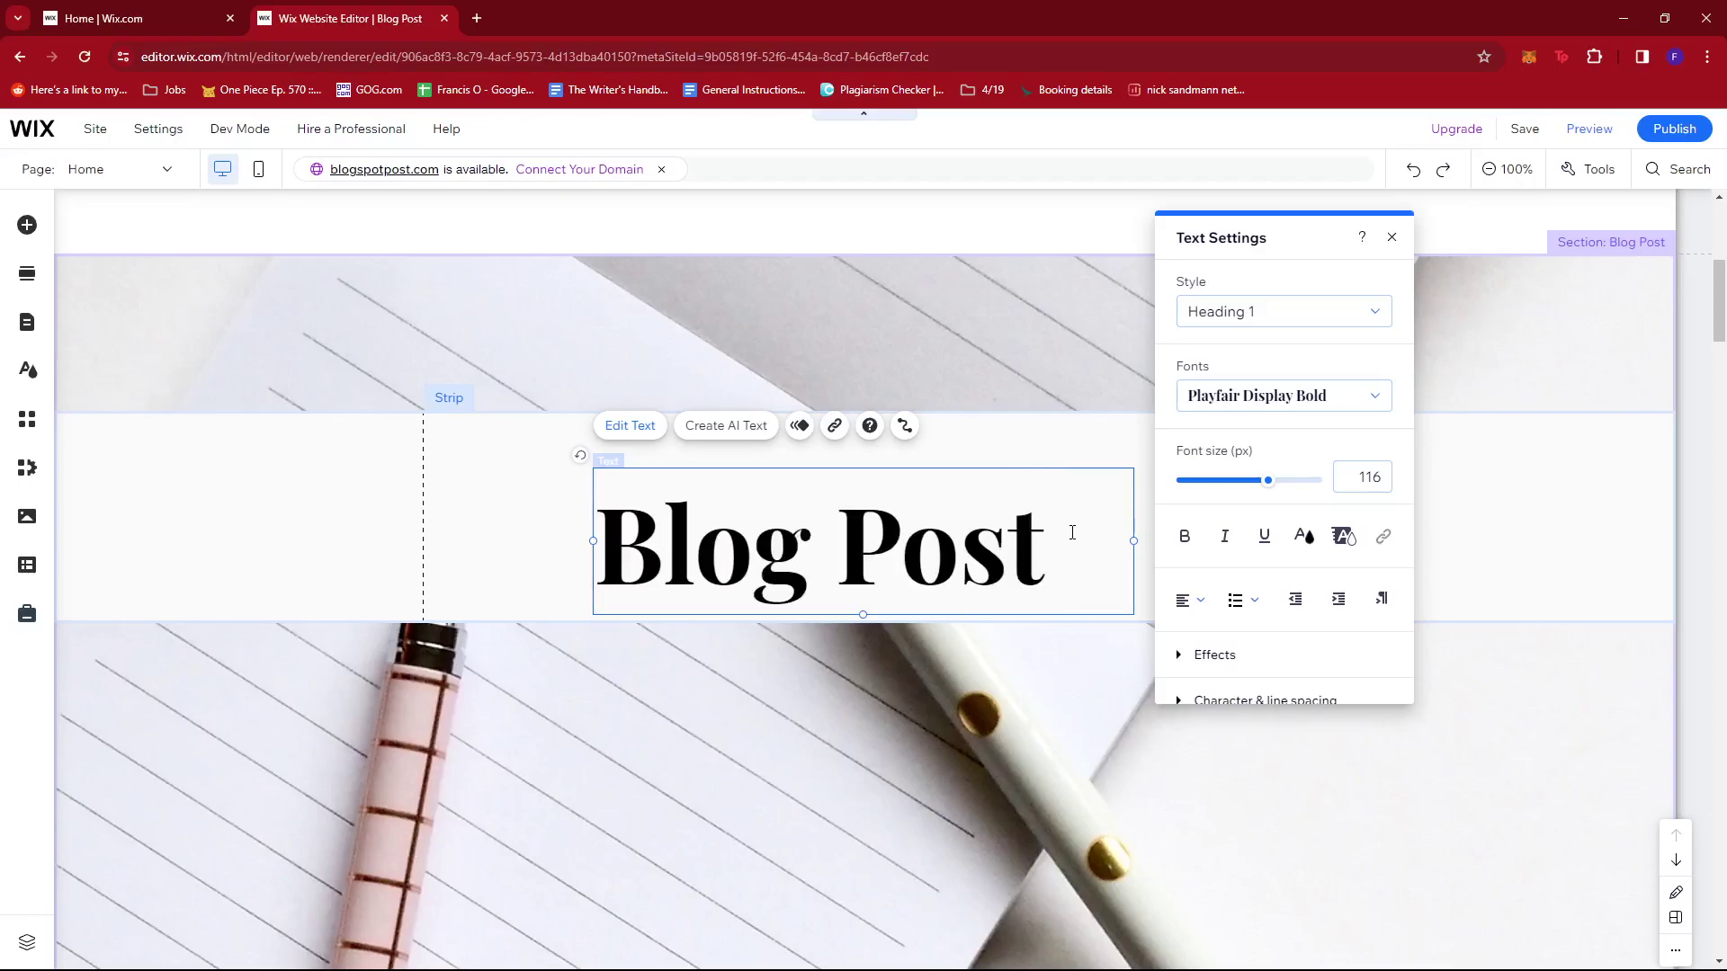
pyautogui.scroll(-3, 1258, 475)
pyautogui.scroll(-2, 1258, 475)
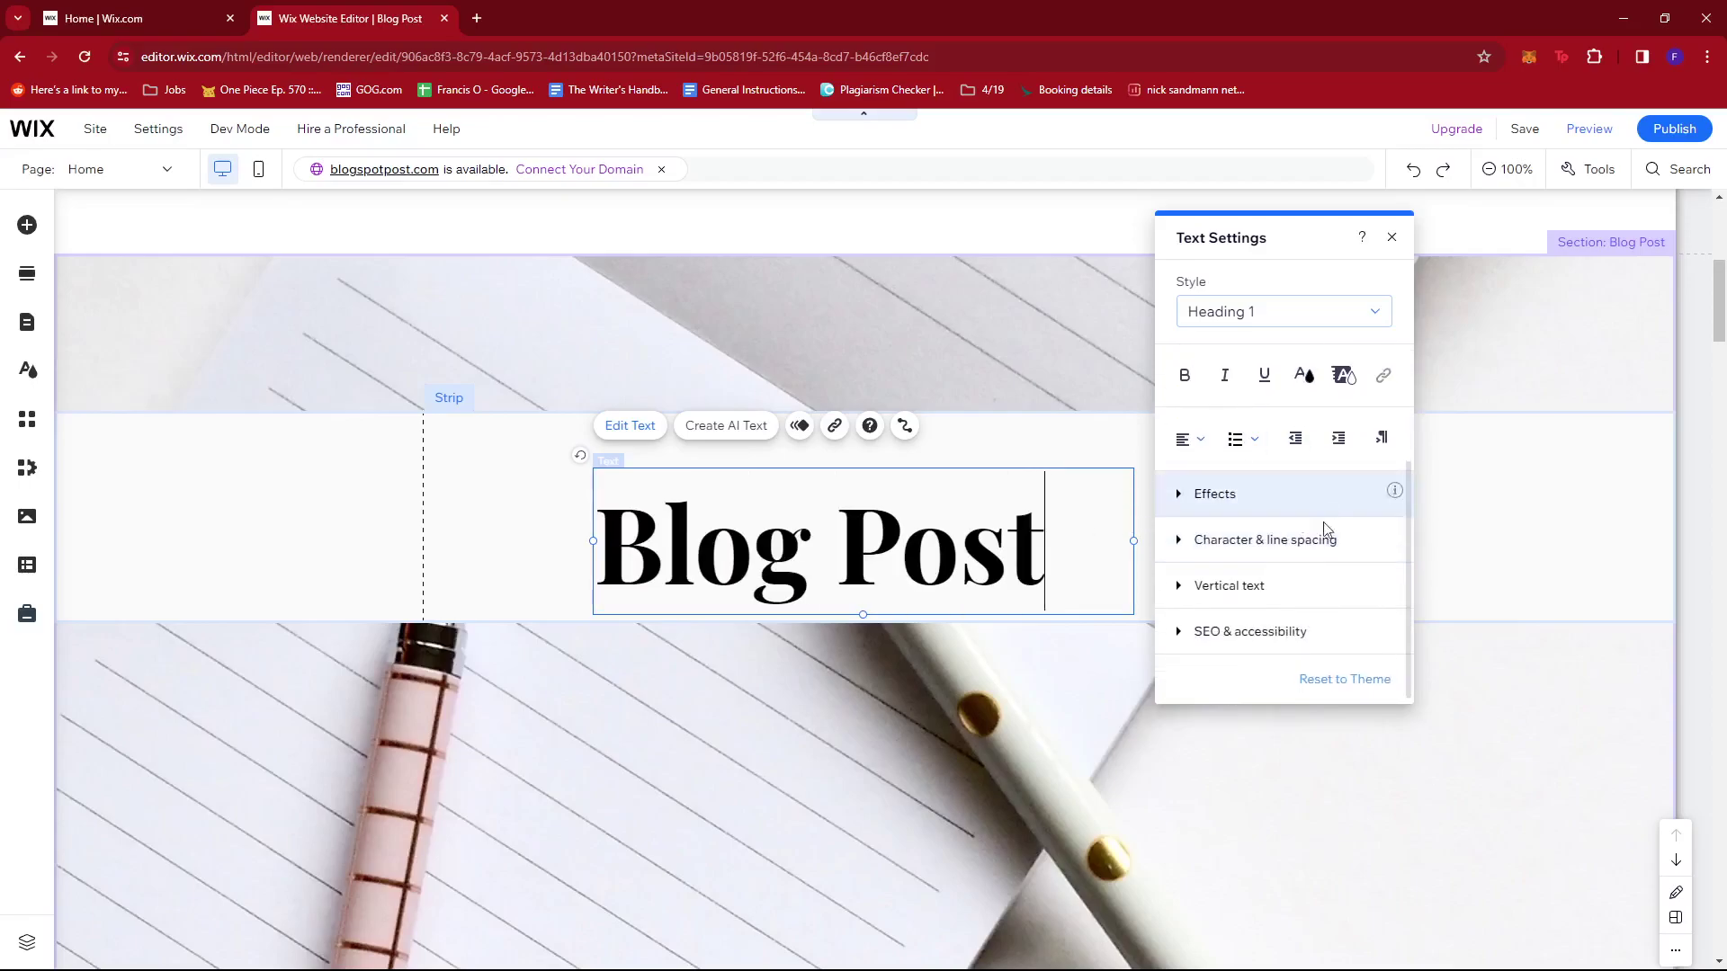
pyautogui.scroll(2, 1259, 475)
pyautogui.scroll(-3, 1259, 475)
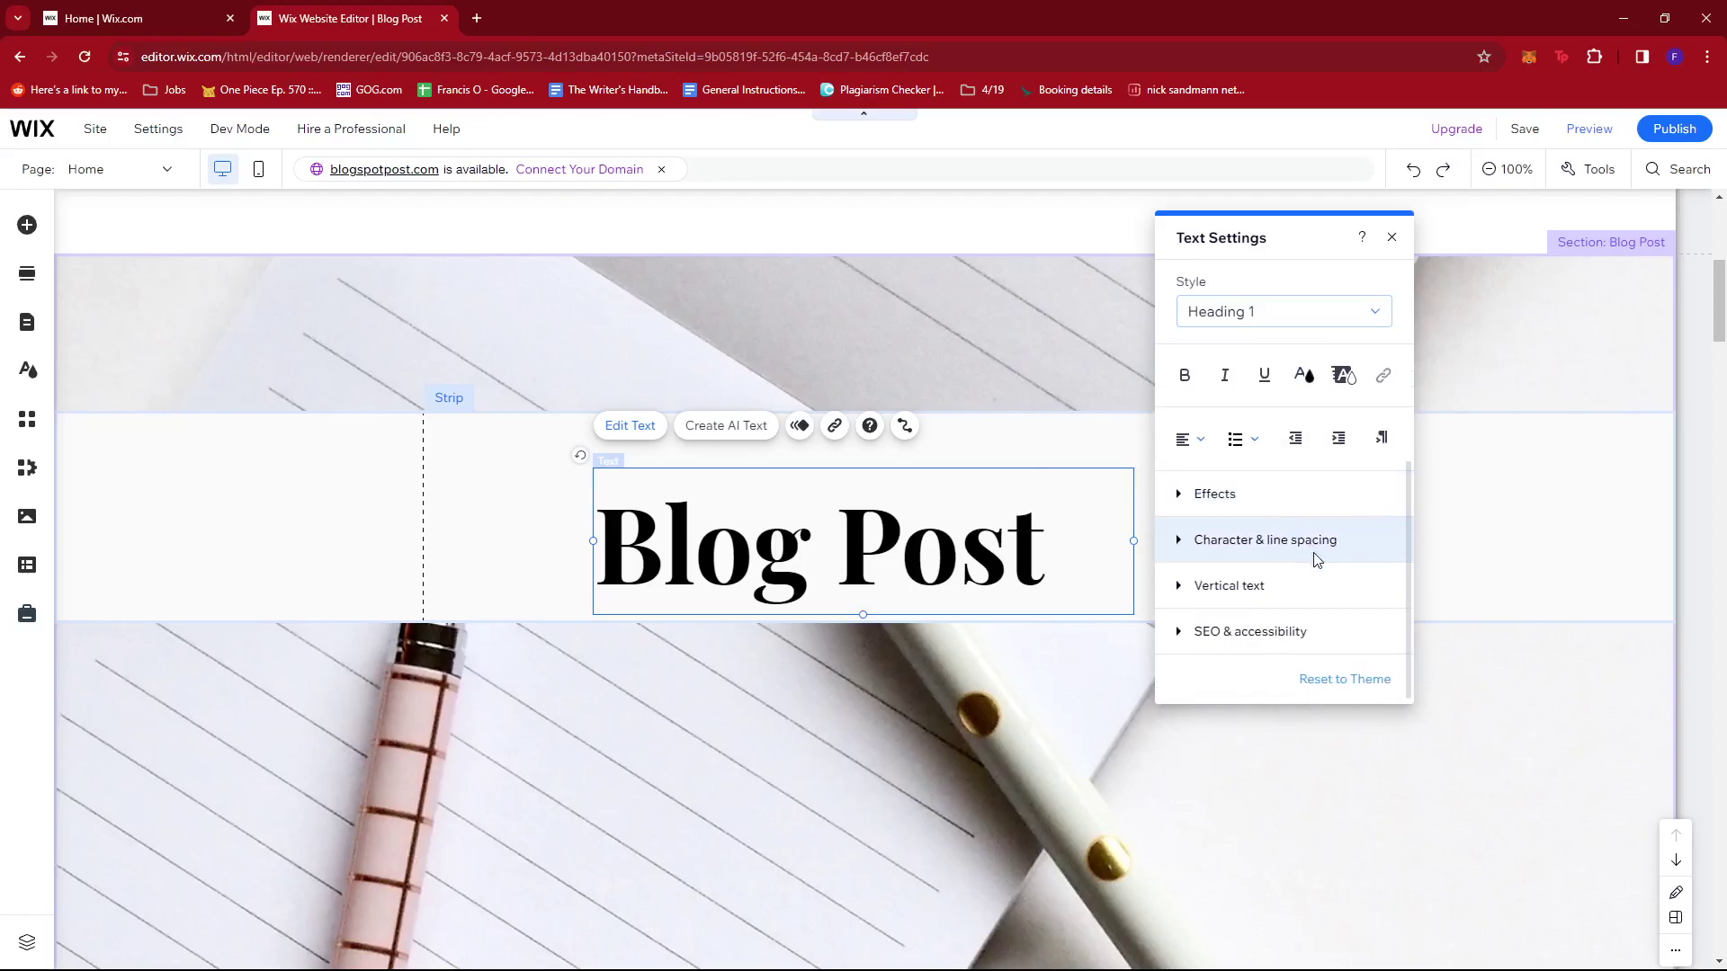
# Step: Set the Blog Post heading's text alignment to Center in Text Settings
pyautogui.click(1272, 502)
pyautogui.click(1266, 541)
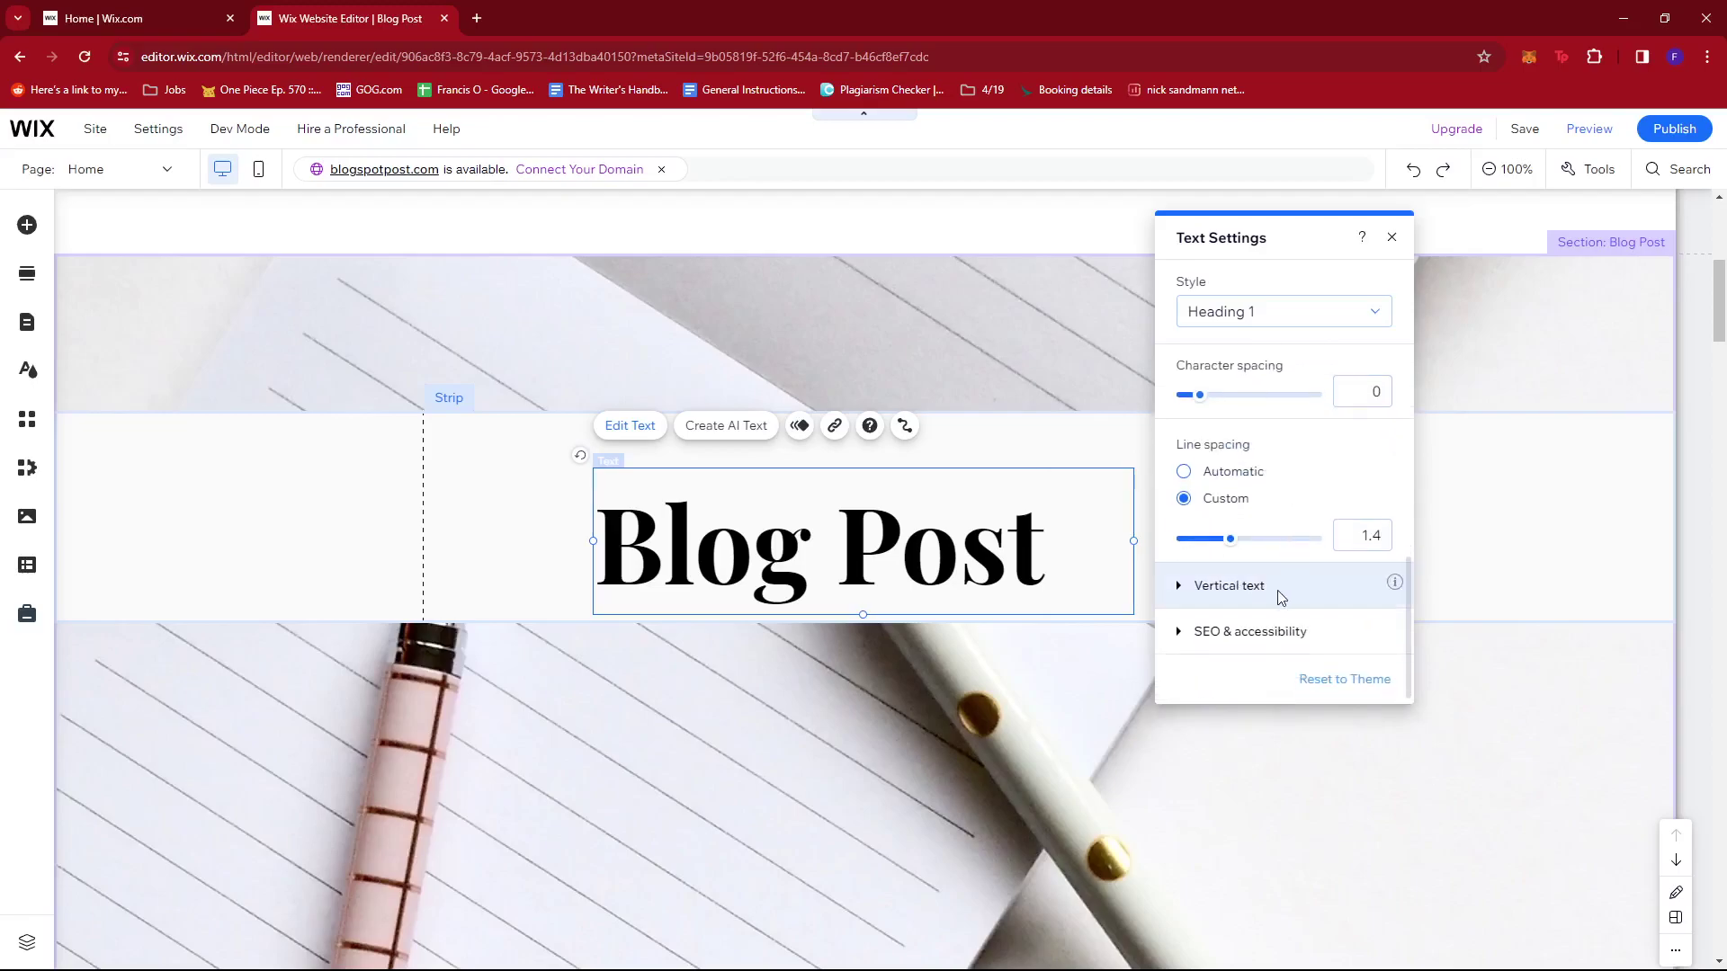
pyautogui.scroll(3, 1256, 533)
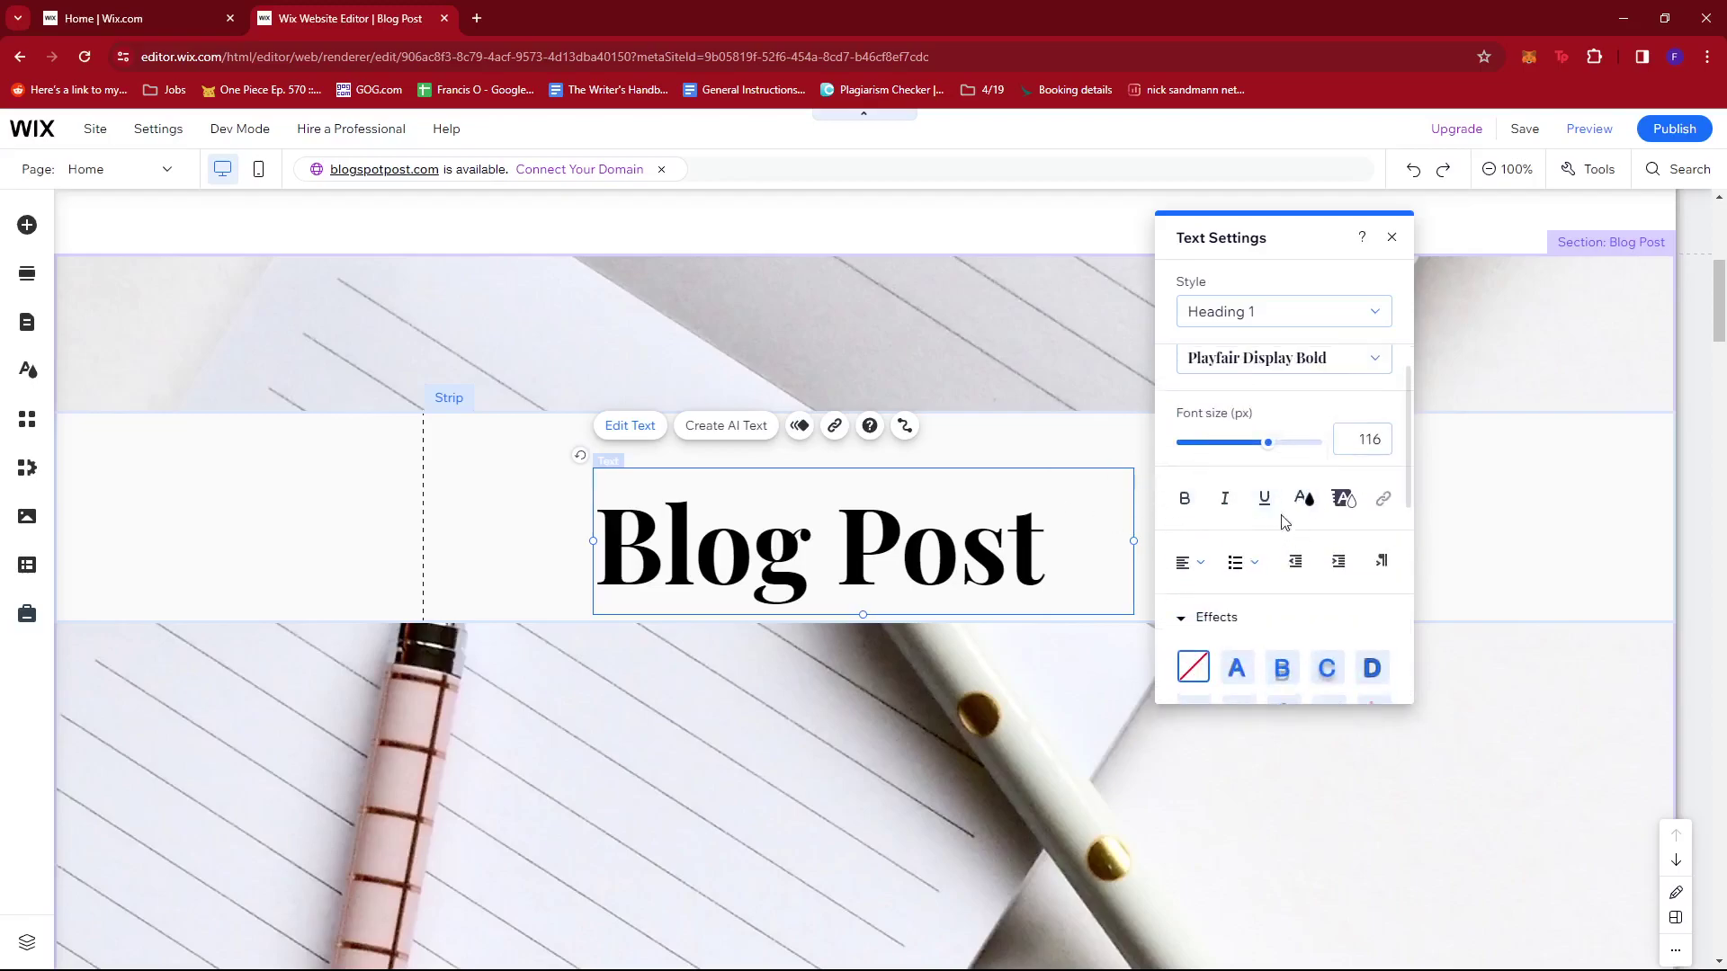
pyautogui.click(1185, 562)
pyautogui.click(1198, 604)
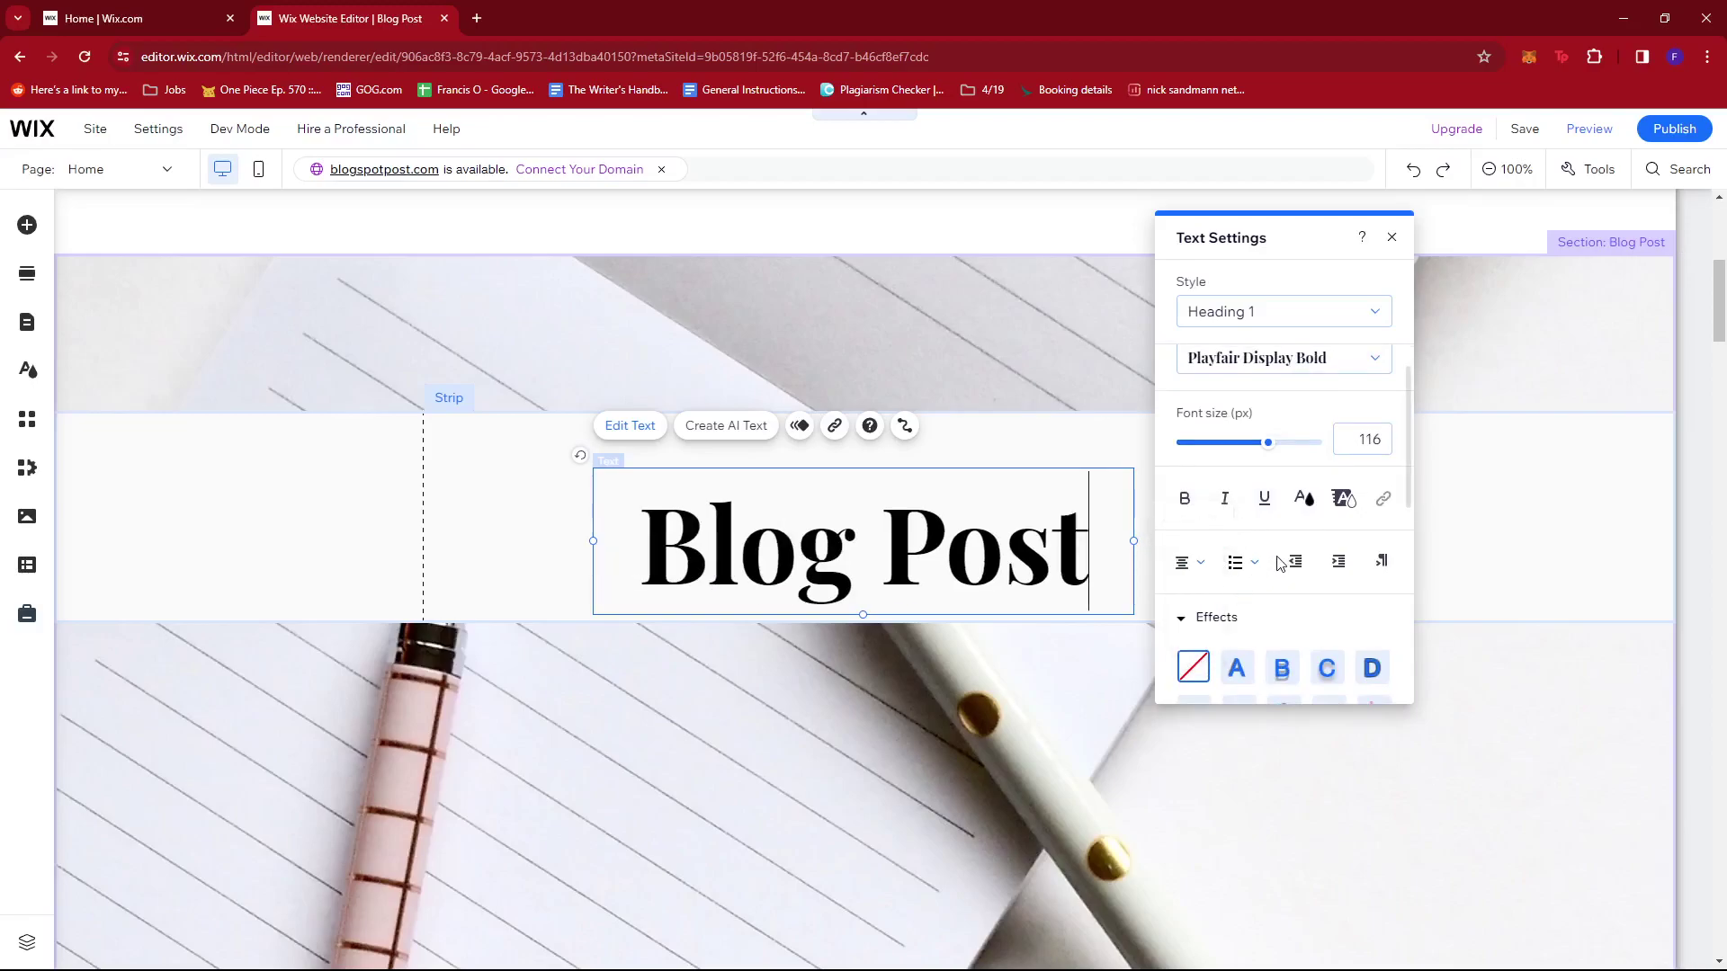
pyautogui.click(1396, 241)
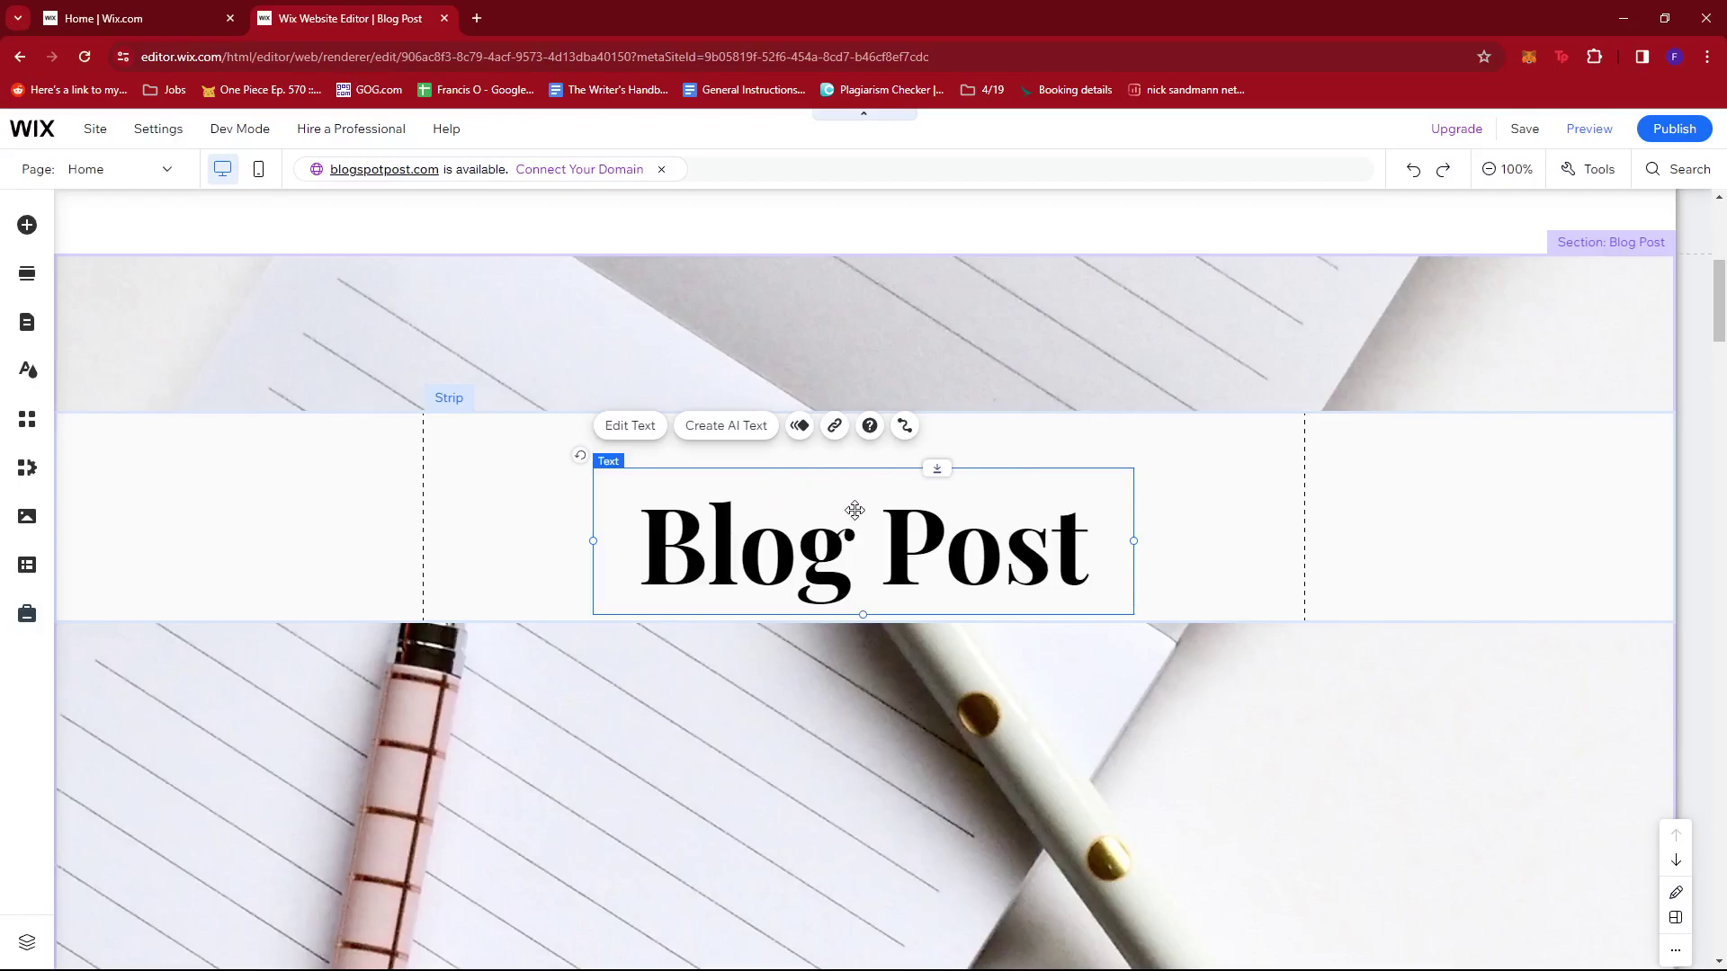
# Step: Nudge the Blog Post heading slightly upward and select the strip behind it
pyautogui.moveTo(852, 511); pyautogui.dragTo(858, 492)
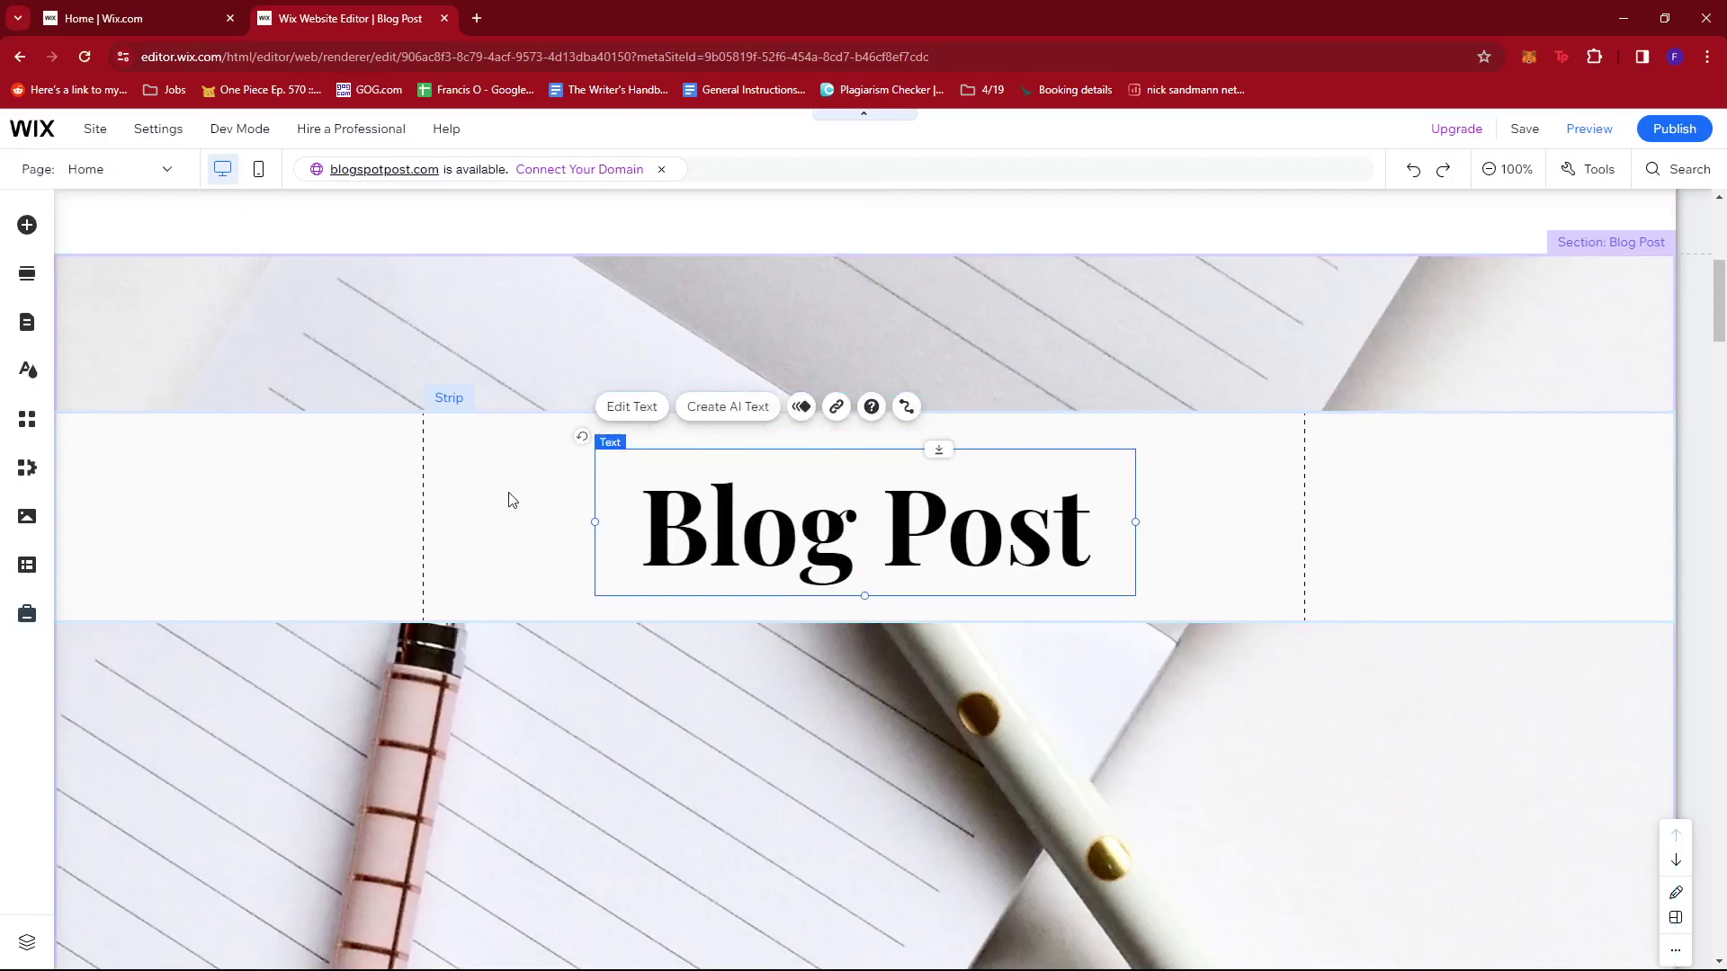
pyautogui.click(425, 486)
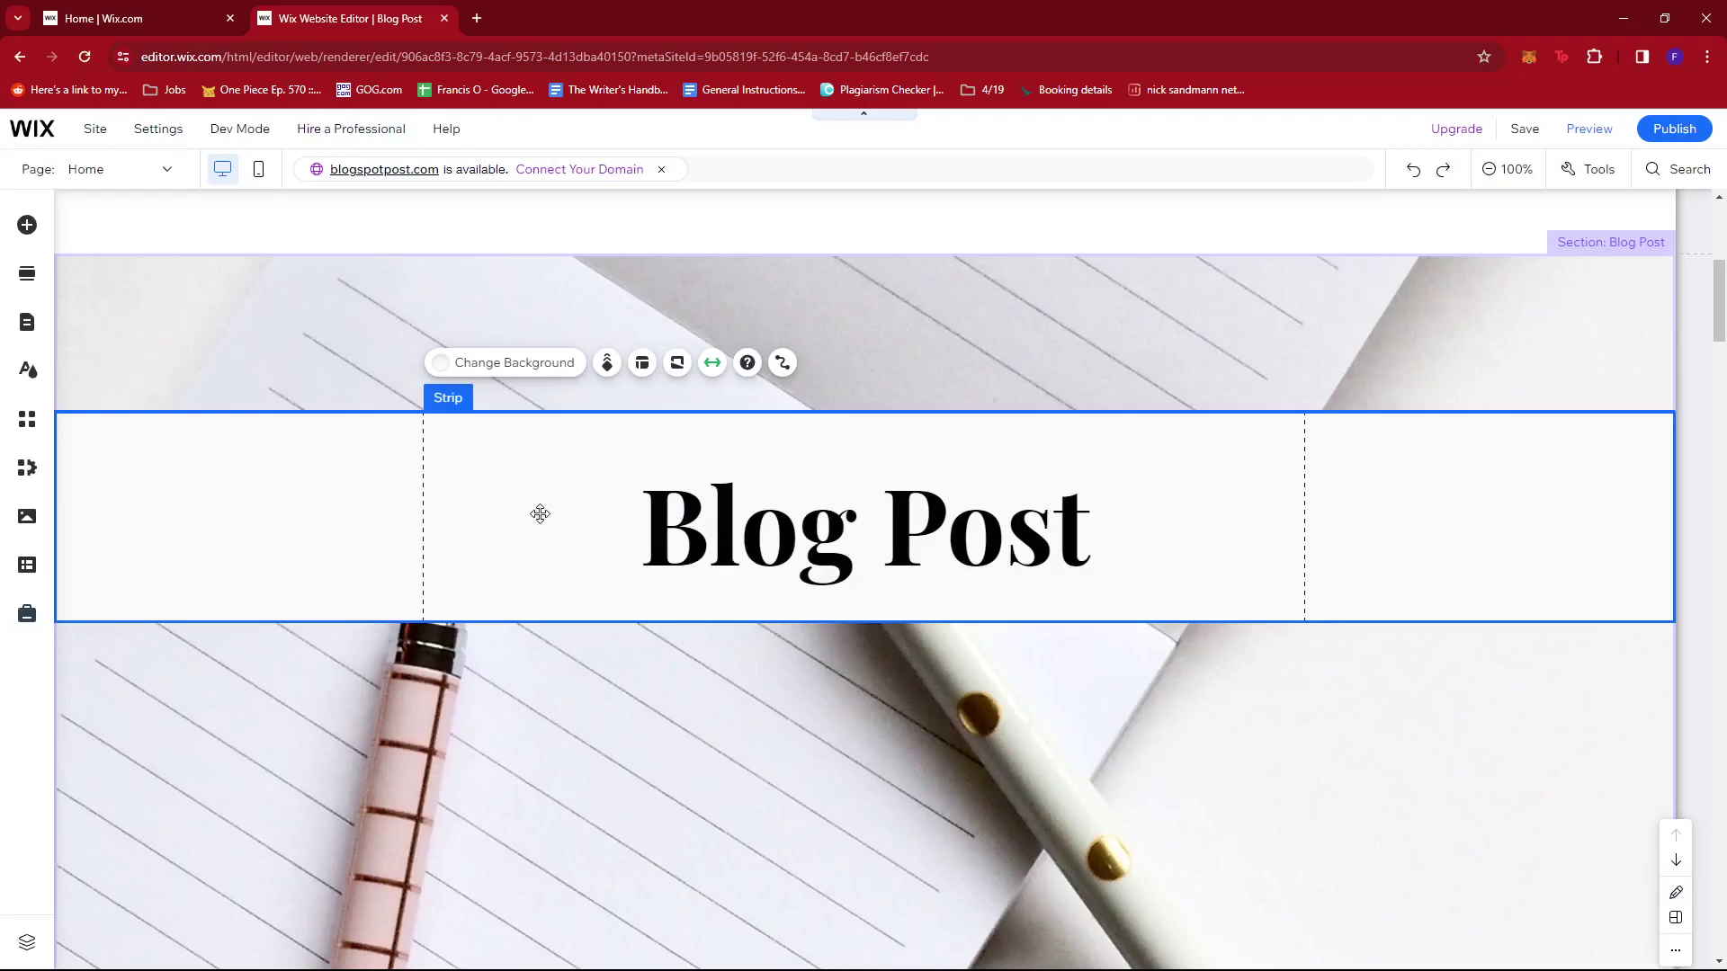
# Step: Lower the white strip's background colour opacity to 70%
pyautogui.click(512, 368)
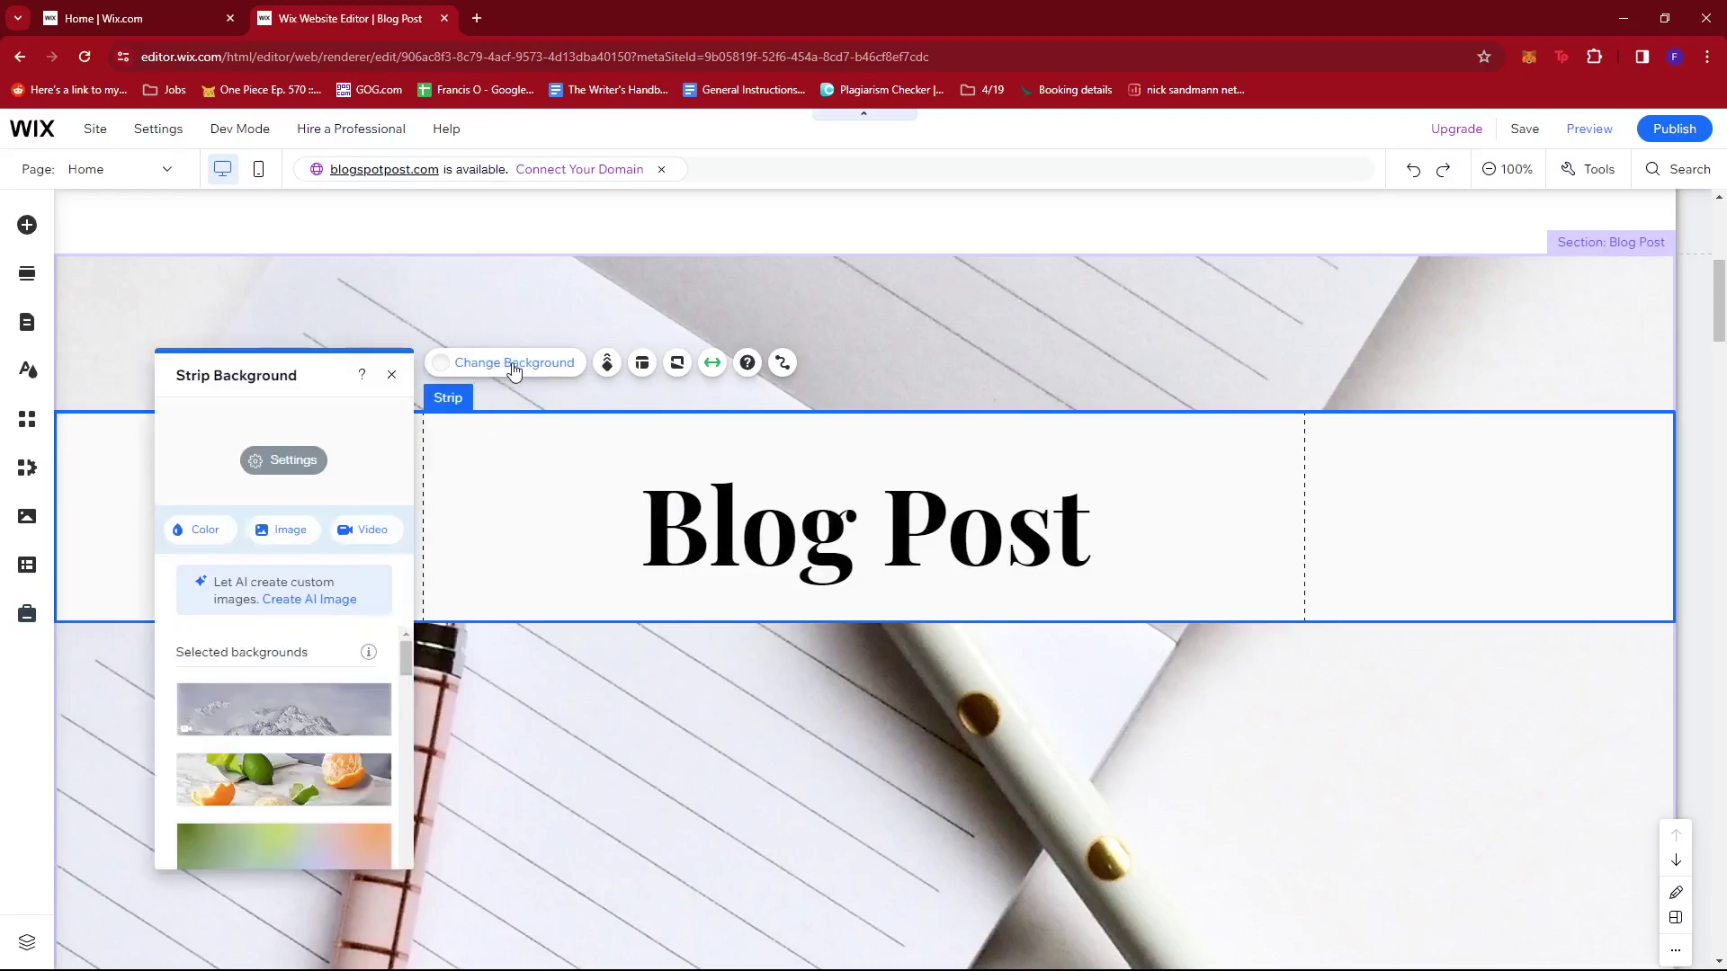
pyautogui.click(284, 462)
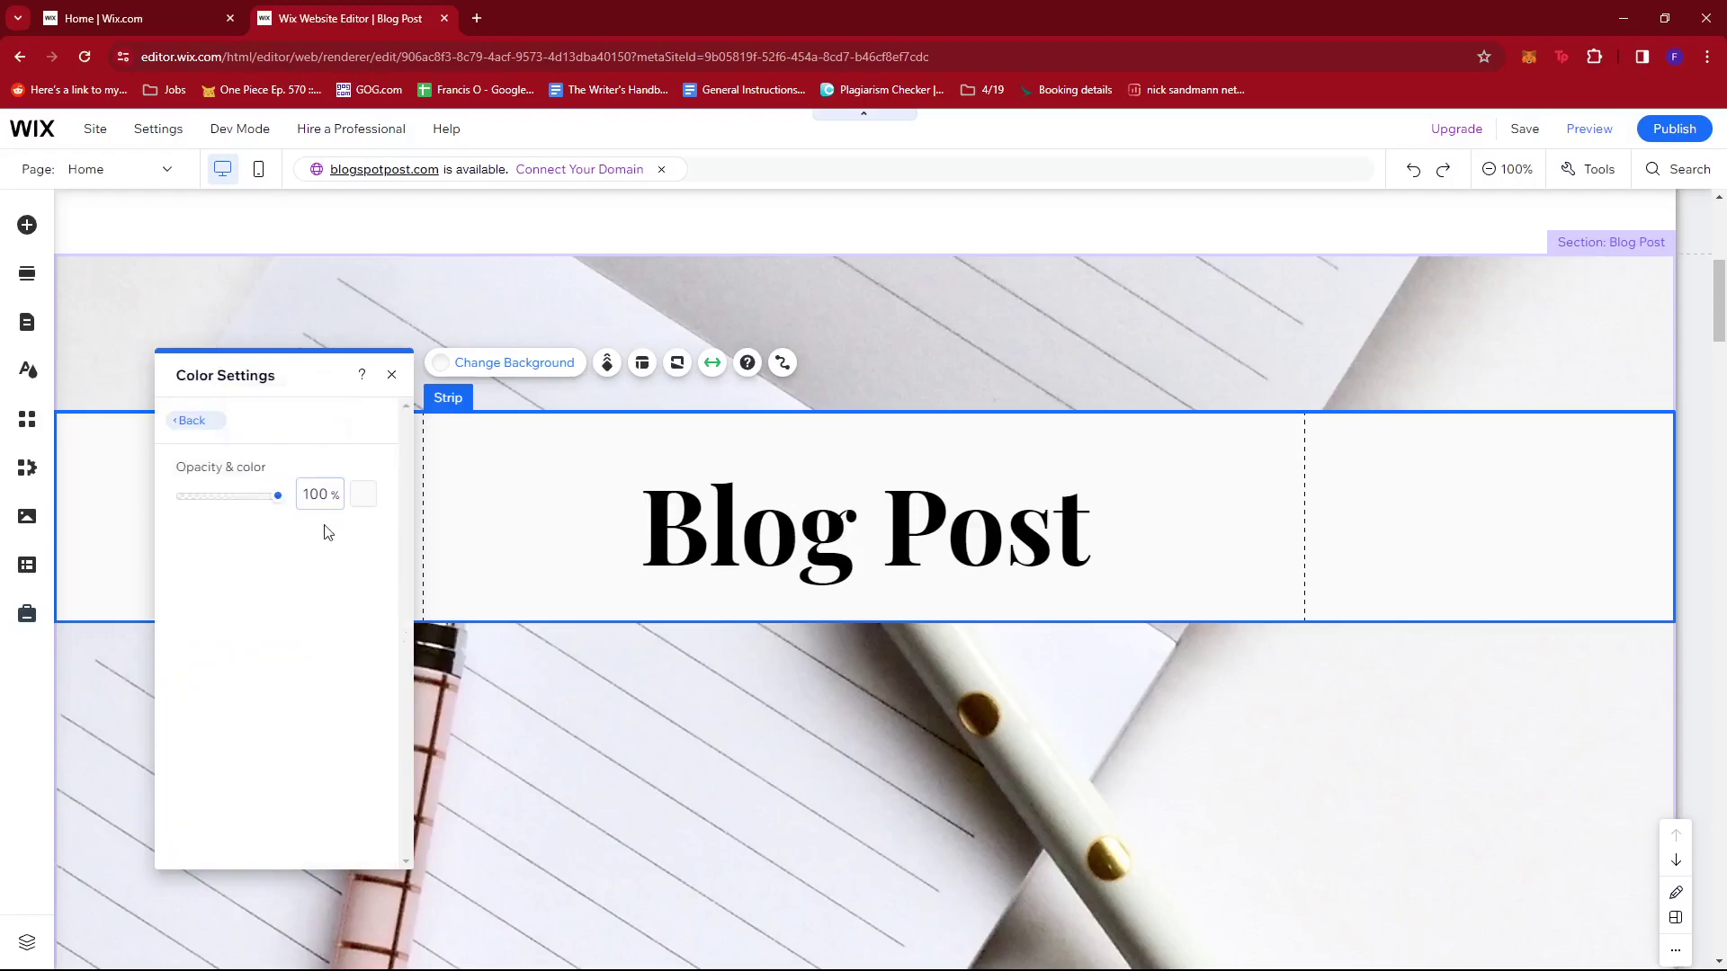
pyautogui.moveTo(278, 497); pyautogui.dragTo(265, 504)
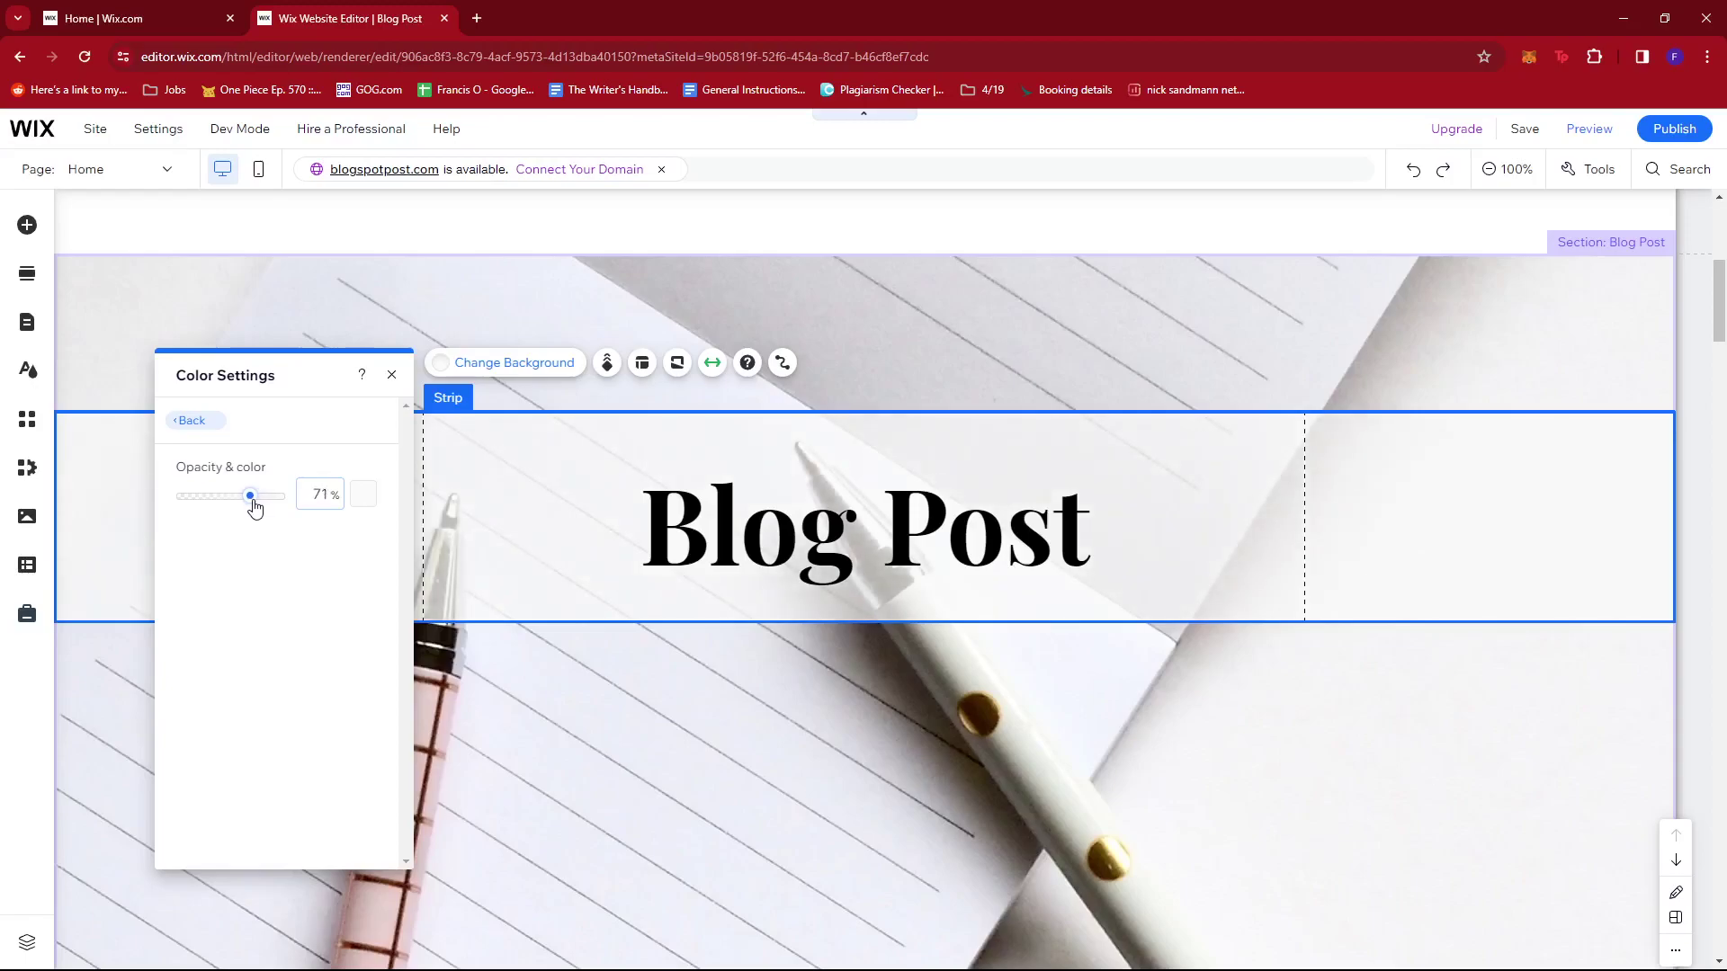
pyautogui.moveTo(255, 504); pyautogui.dragTo(248, 504)
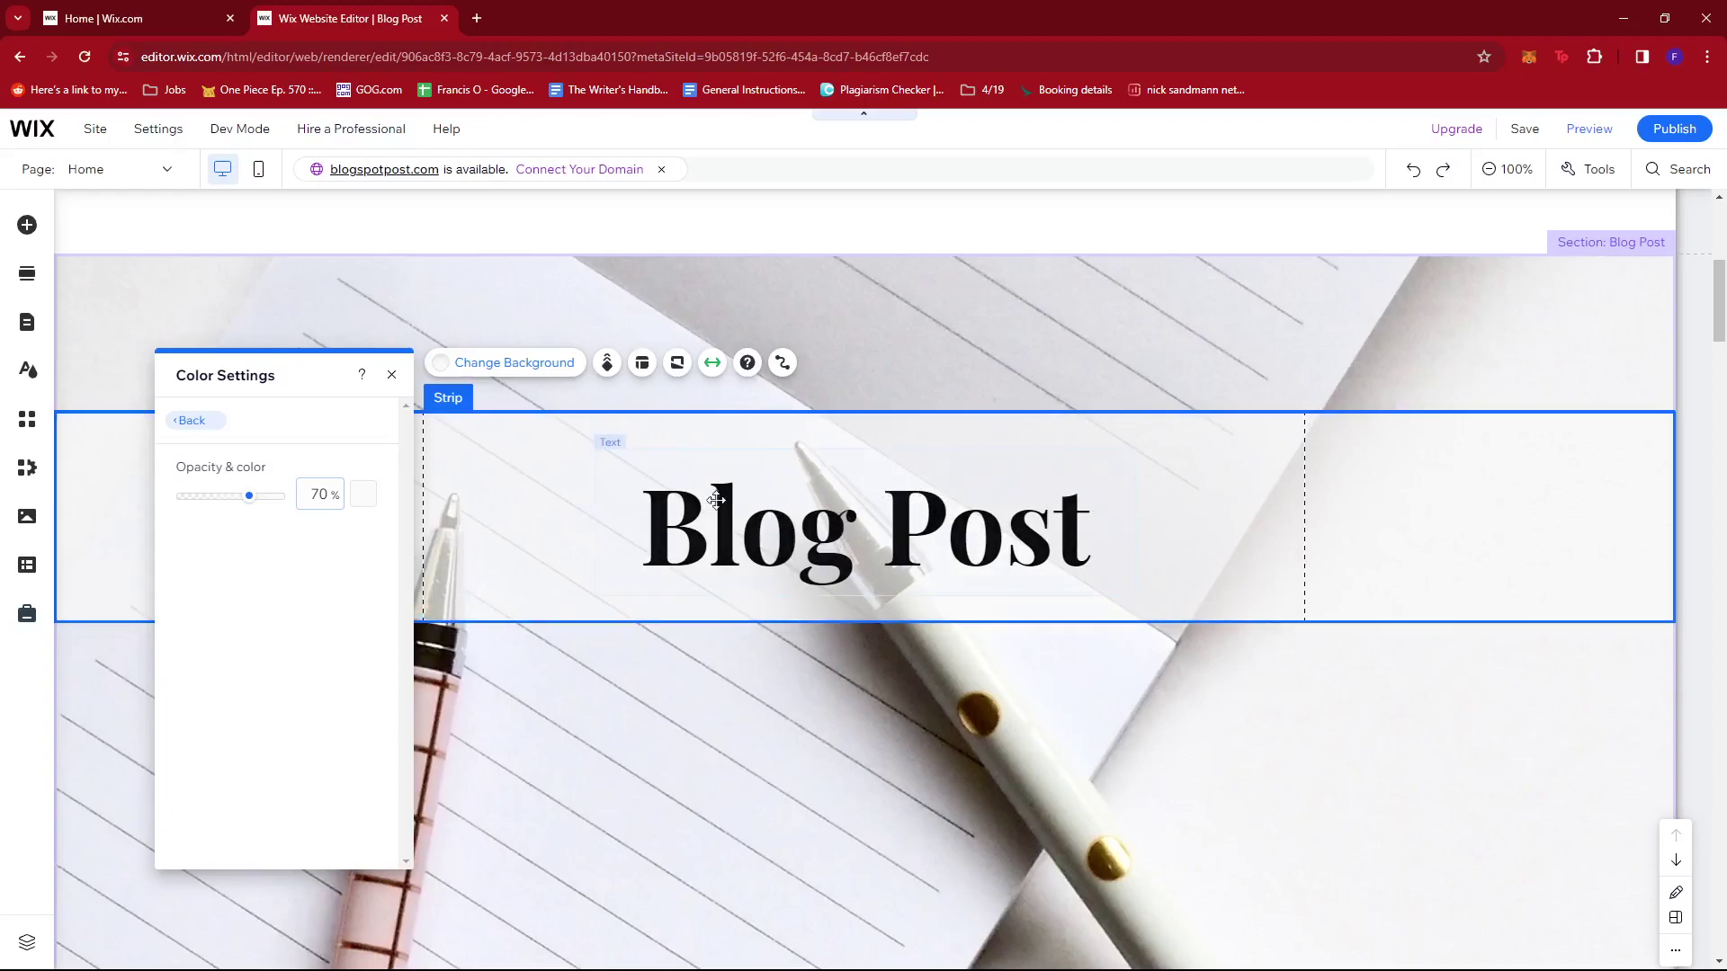
pyautogui.click(391, 377)
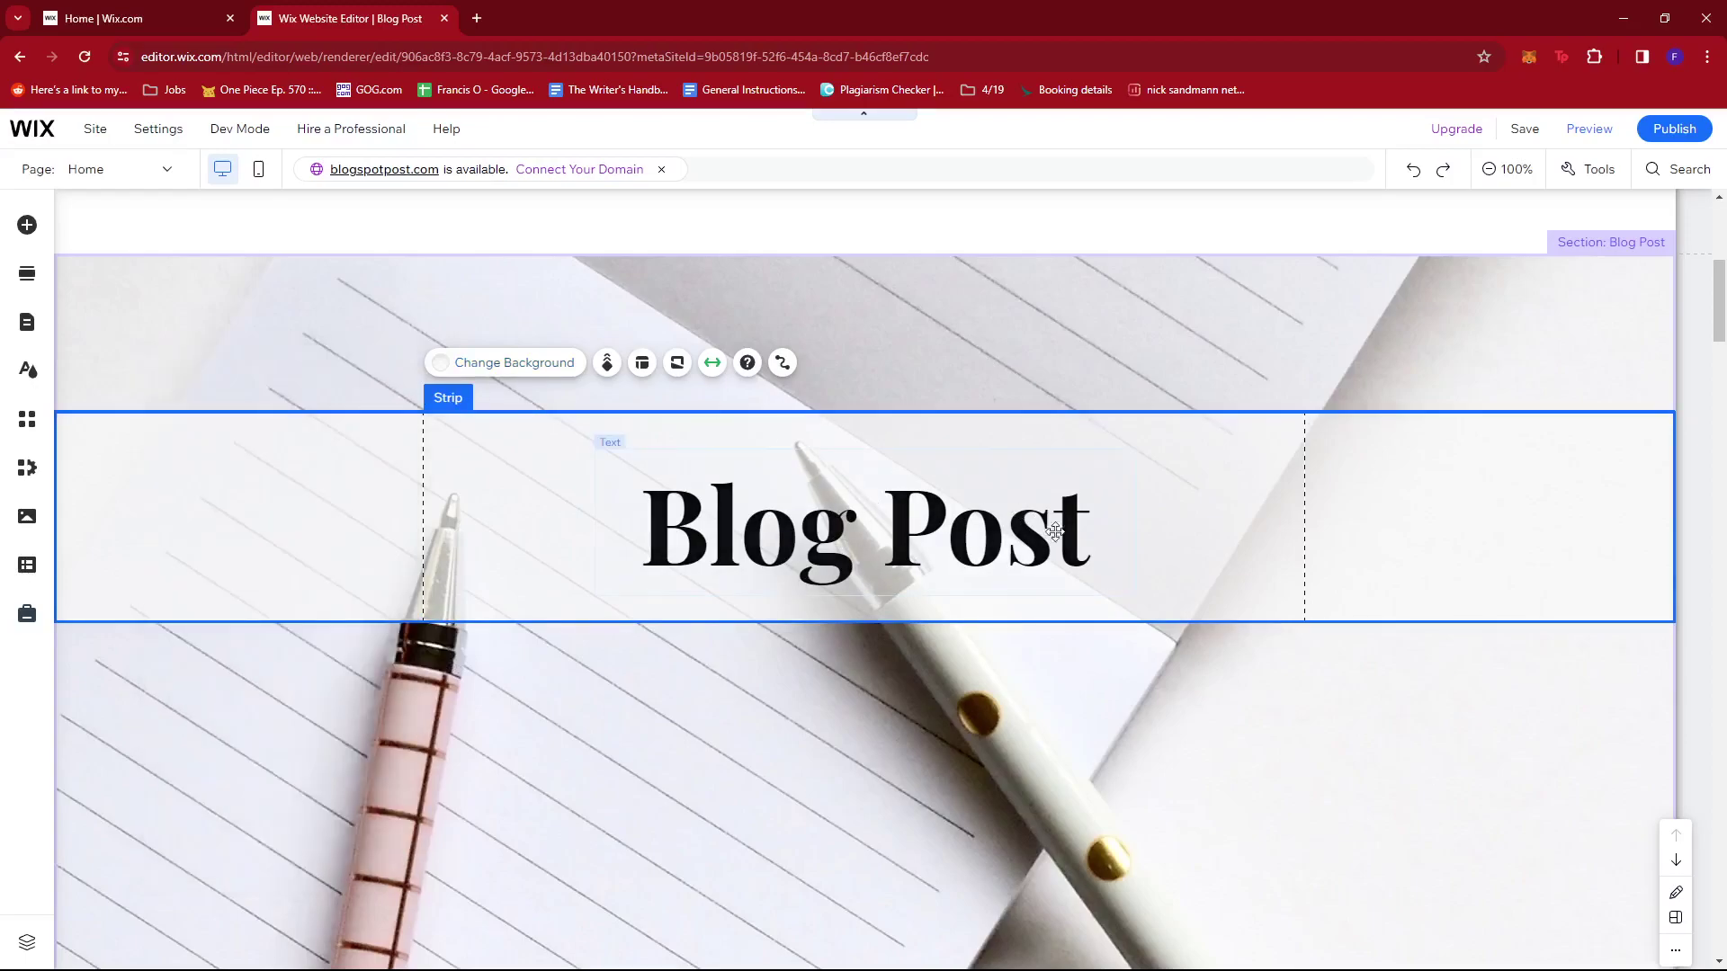
# Step: Save the site and publish it from the saved dialog
pyautogui.click(1523, 128)
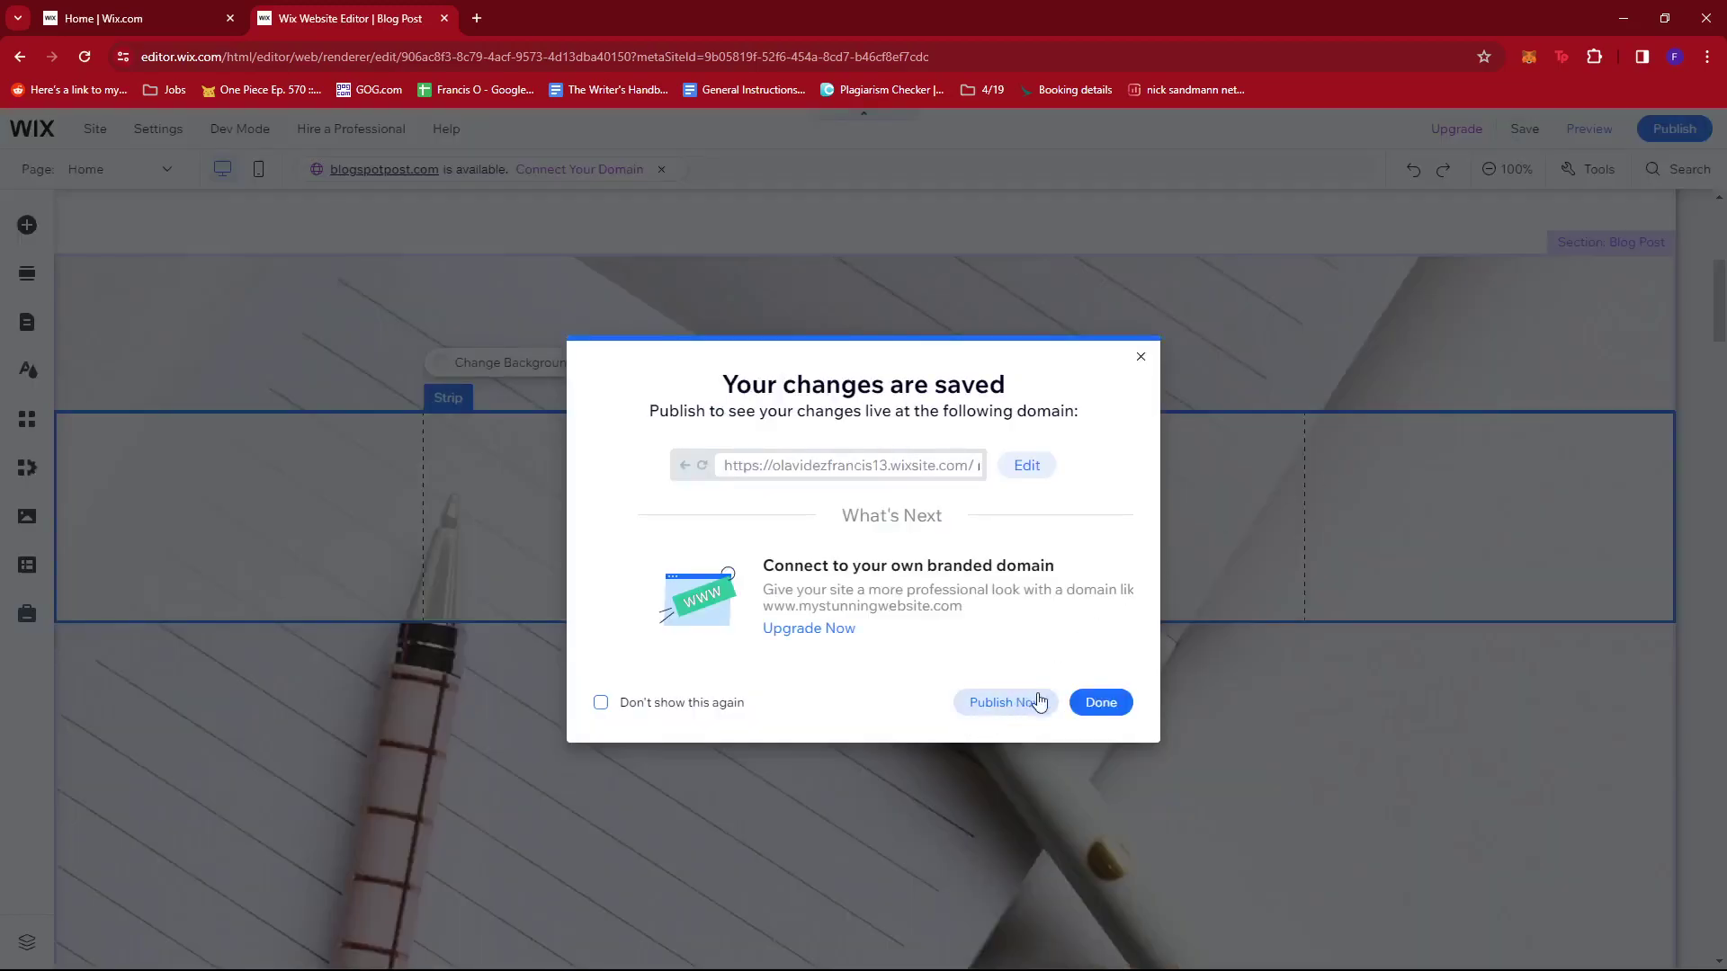
pyautogui.click(1005, 702)
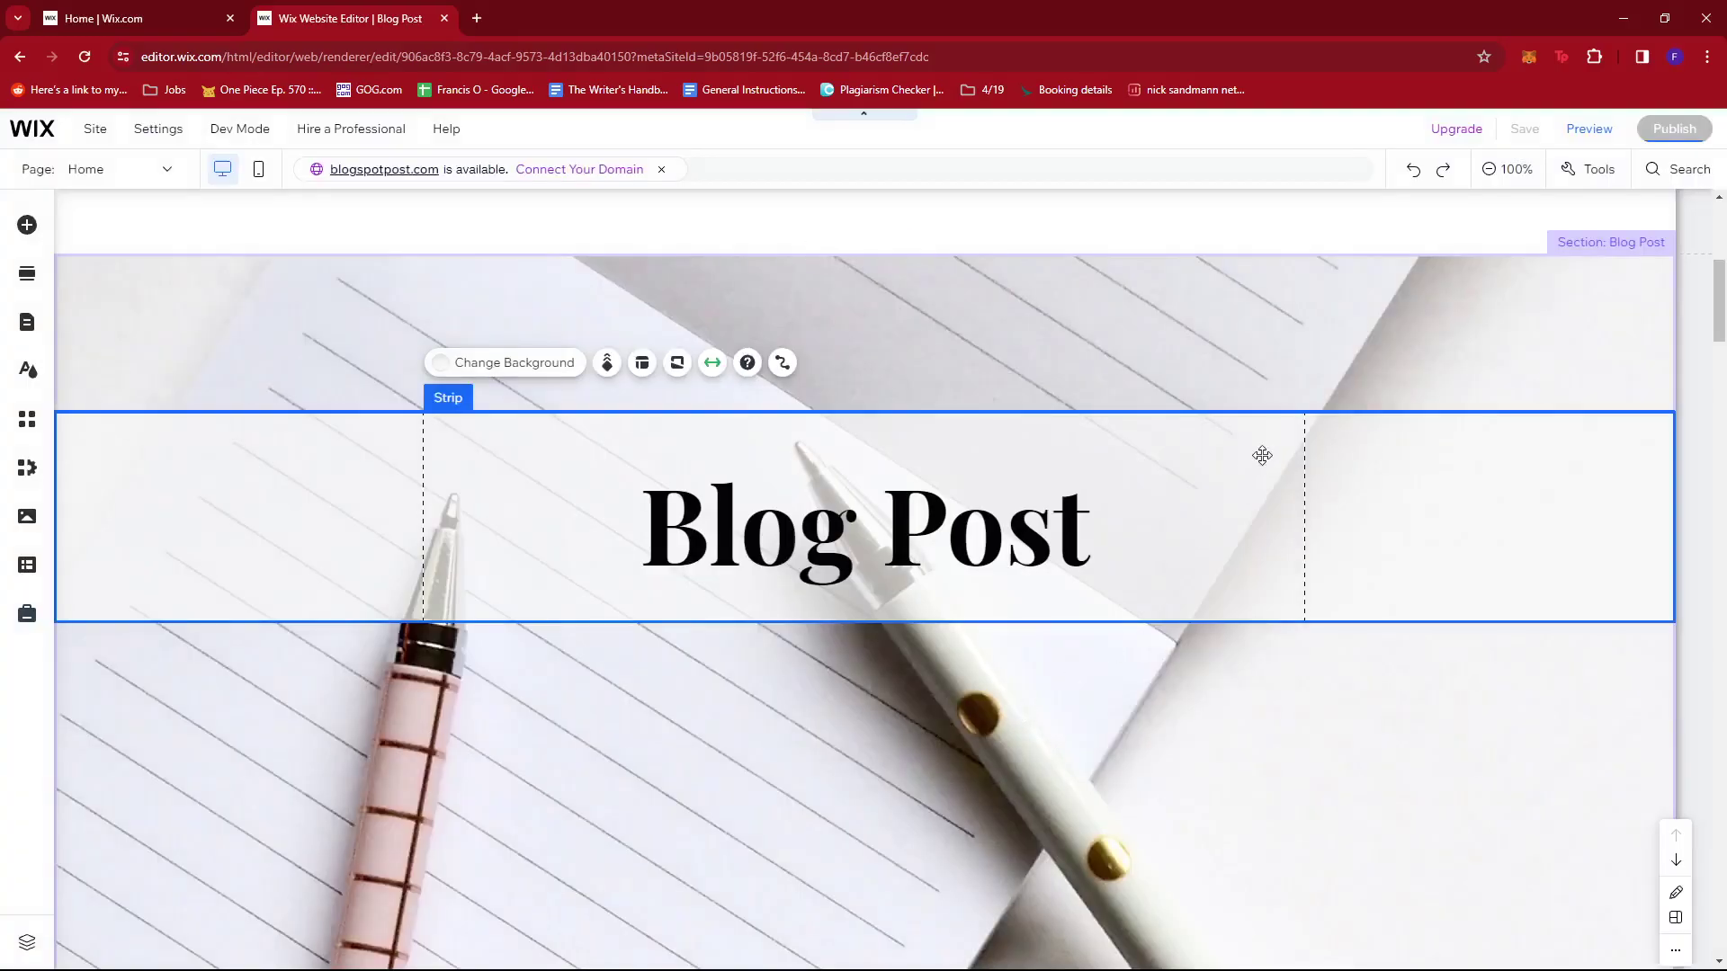